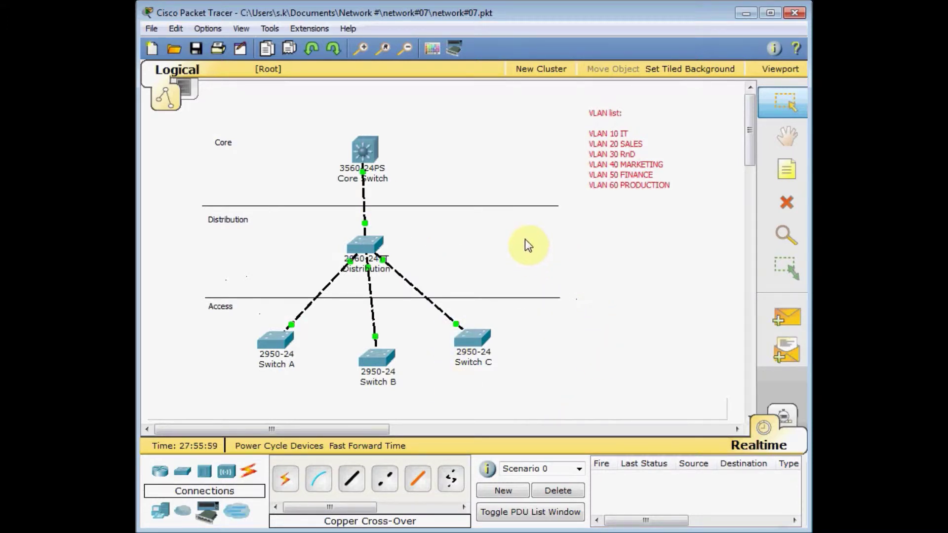
# Open the Core Switch's command line and enter privileged EXEC mode
pyautogui.click(363, 147)
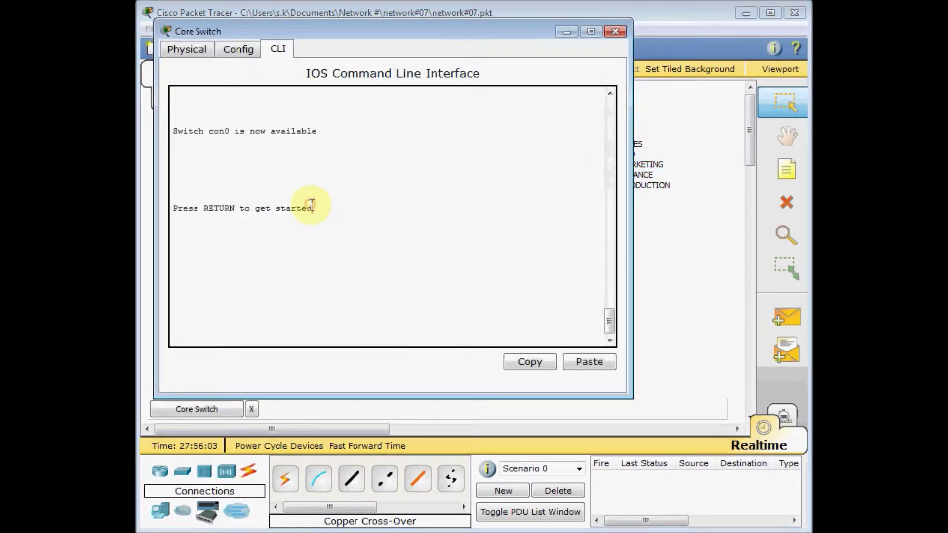
pyautogui.press('Return')
pyautogui.press('Return')
pyautogui.write('en')
pyautogui.press('Return')
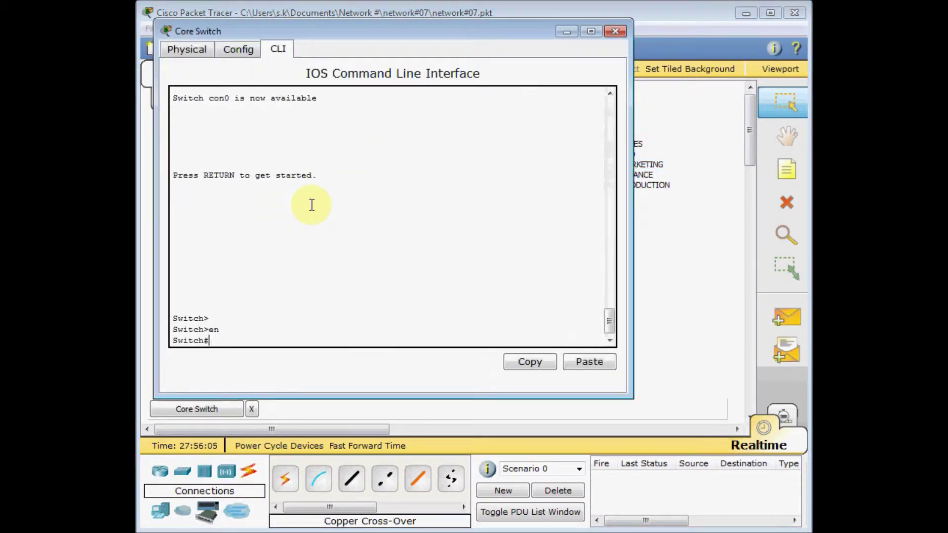
pyautogui.write('conf t')
pyautogui.press('Return')
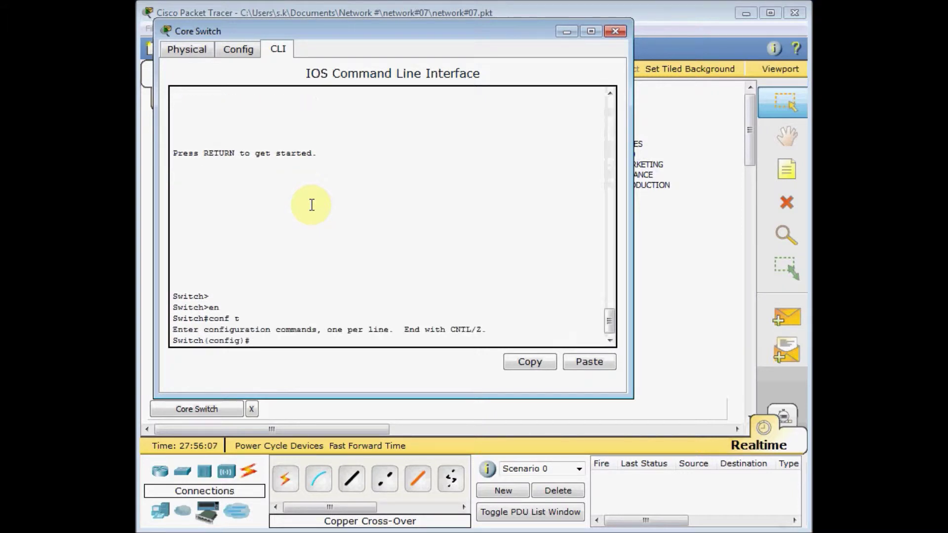
pyautogui.write('exit')
pyautogui.press('Return')
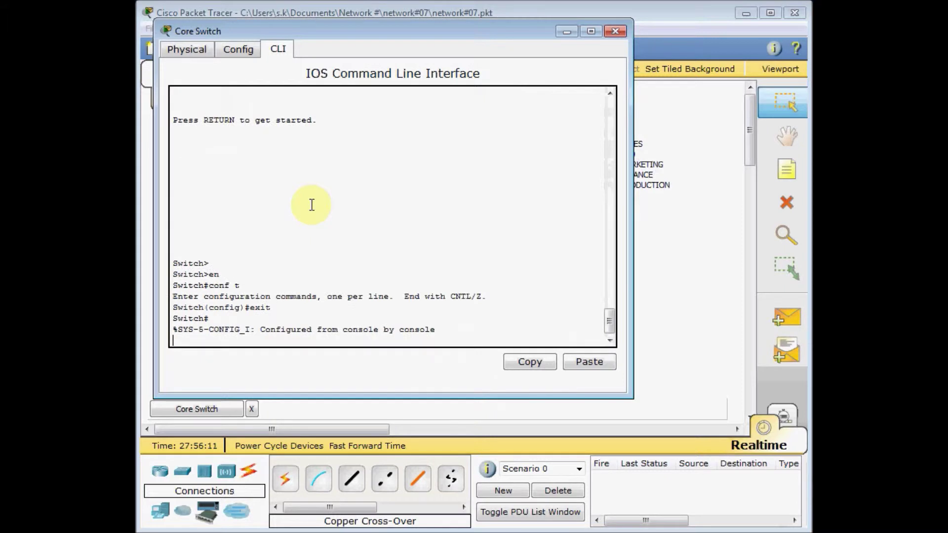
pyautogui.press('Return')
pyautogui.press('Return')
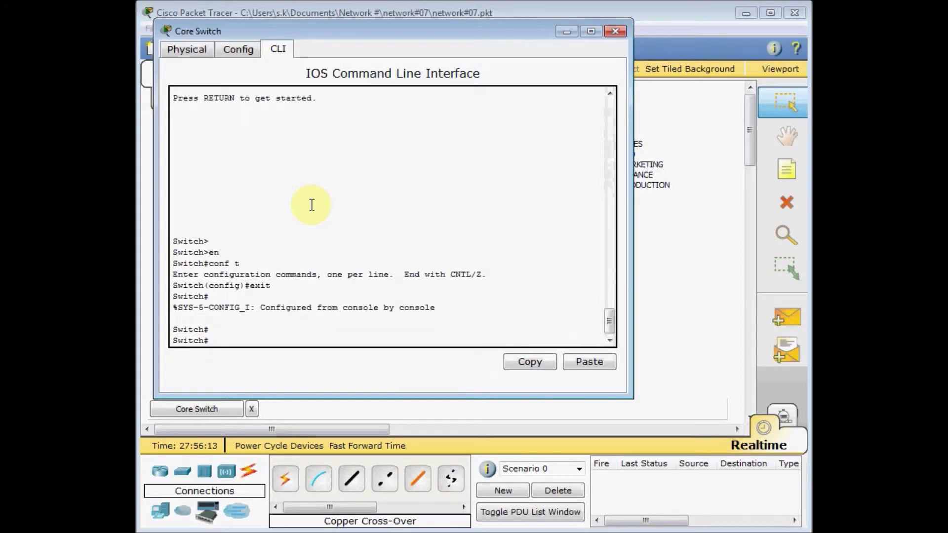
# Display the VTP status of the Core Switch
pyautogui.write('show')
pyautogui.press('Tab')
pyautogui.write('vtp')
pyautogui.press('Tab')
pyautogui.write('st')
pyautogui.press('Tab')
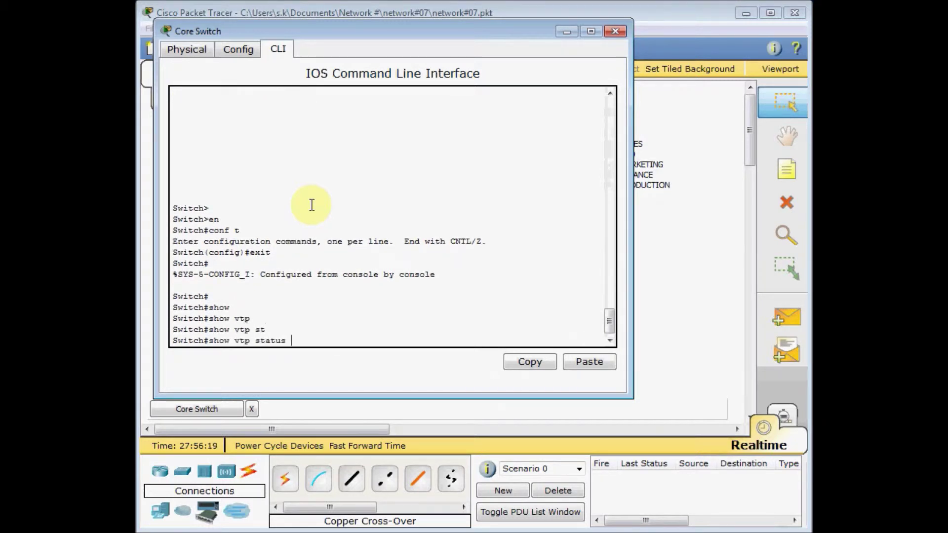
pyautogui.press('Return')
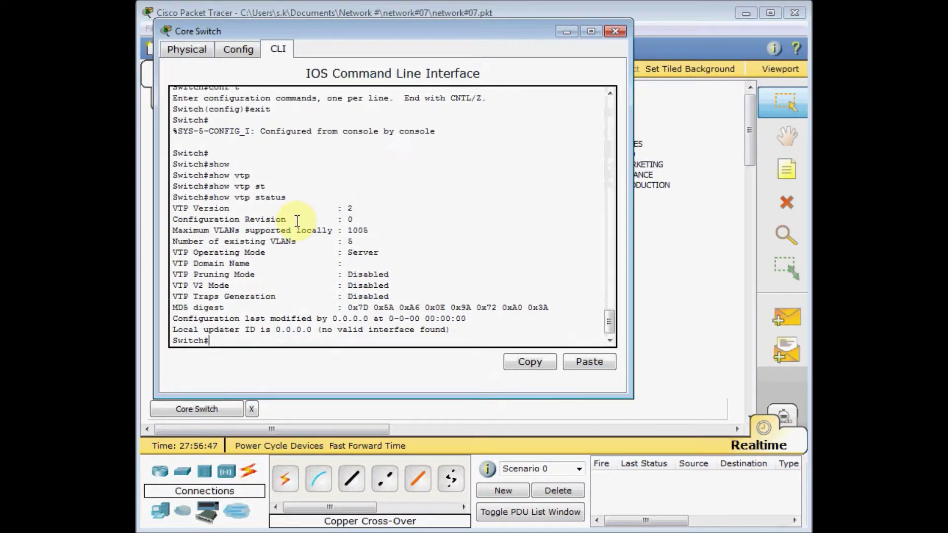
# Display the Core Switch's full VLAN table through to its end
pyautogui.press('Return')
pyautogui.press('Return')
pyautogui.write('sh vlan')
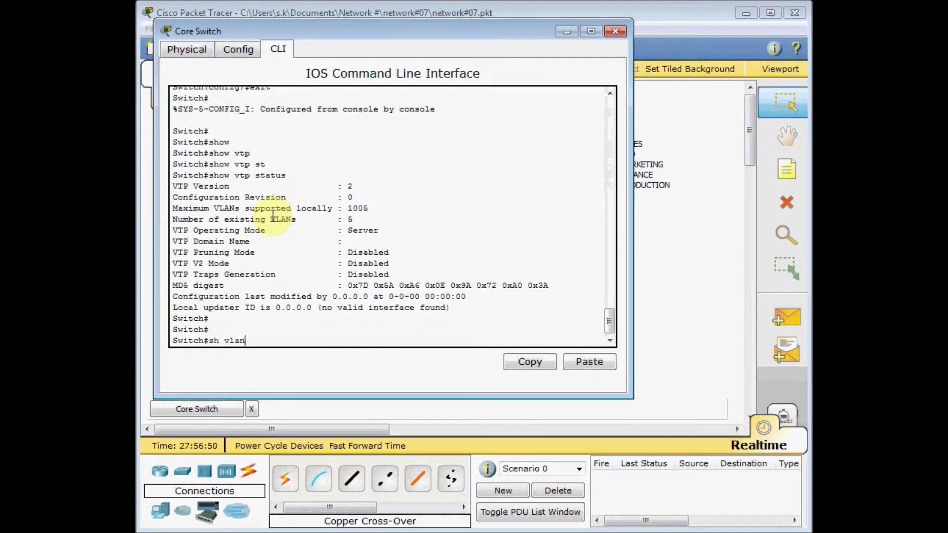
pyautogui.press('Return')
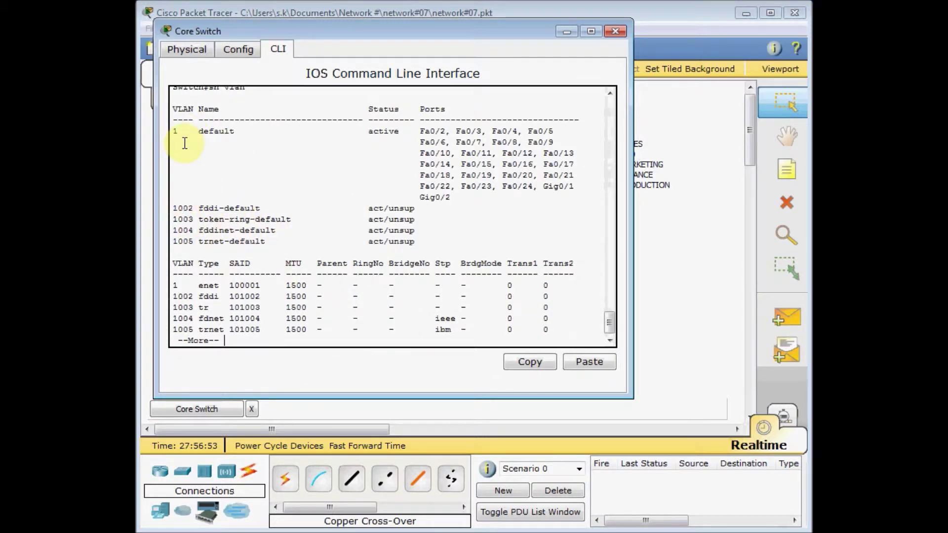
pyautogui.press('space')
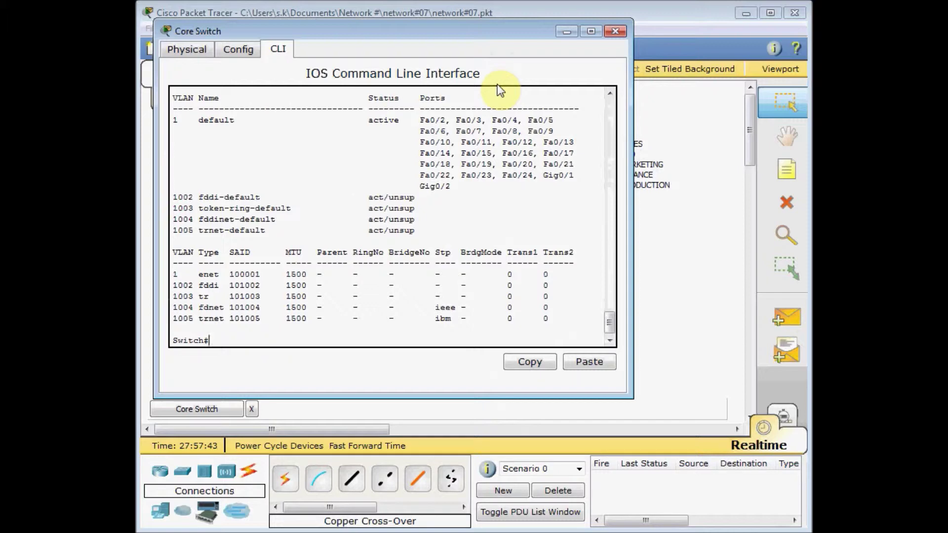
# In global configuration mode, list the VTP and VTP mode options, set the Core Switch's VTP mode to server, and close its window
pyautogui.moveTo(474, 31); pyautogui.dragTo(567, 83)
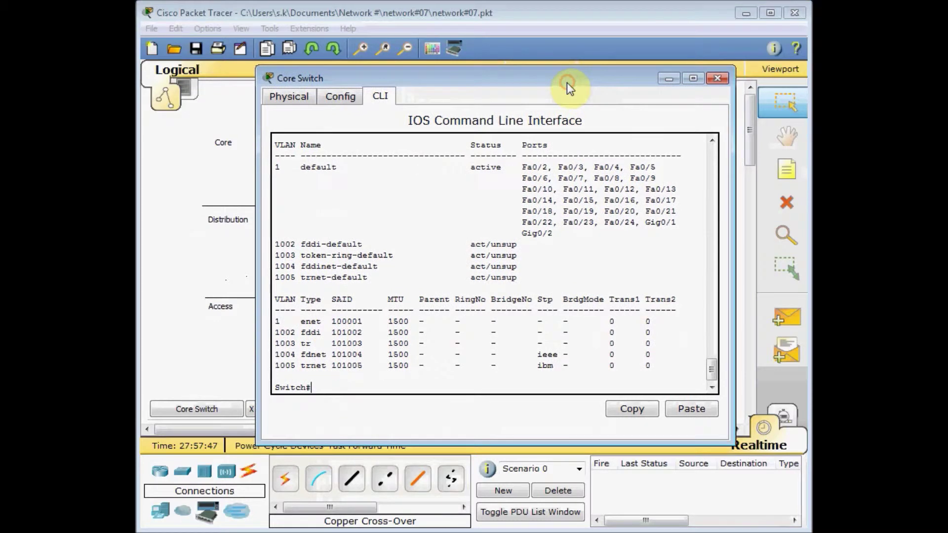
pyautogui.write('conf t')
pyautogui.press('Return')
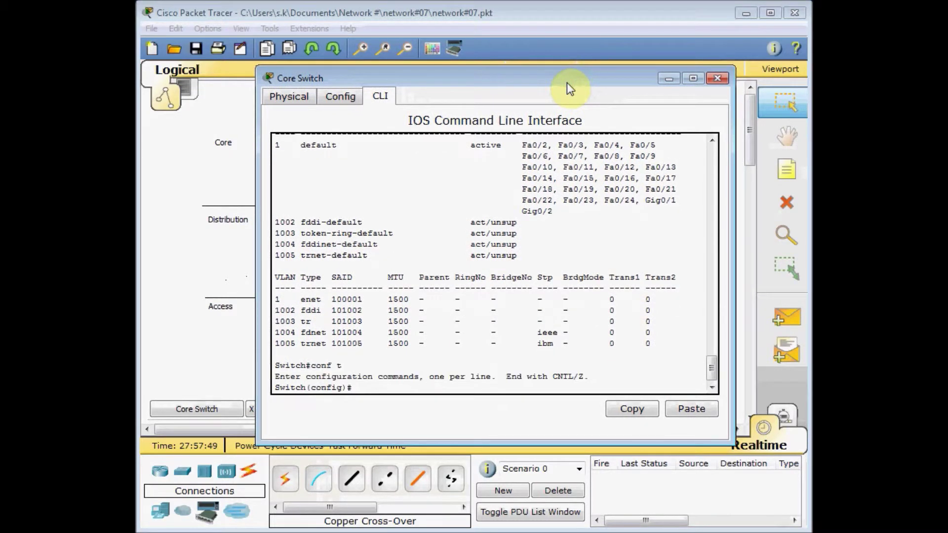
pyautogui.write('vtp ?')
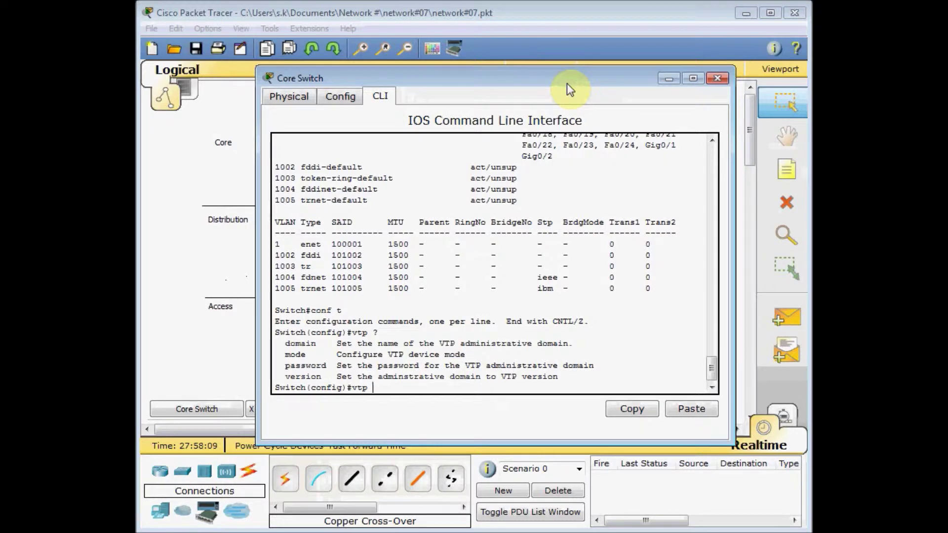
pyautogui.write('mo')
pyautogui.press('Tab')
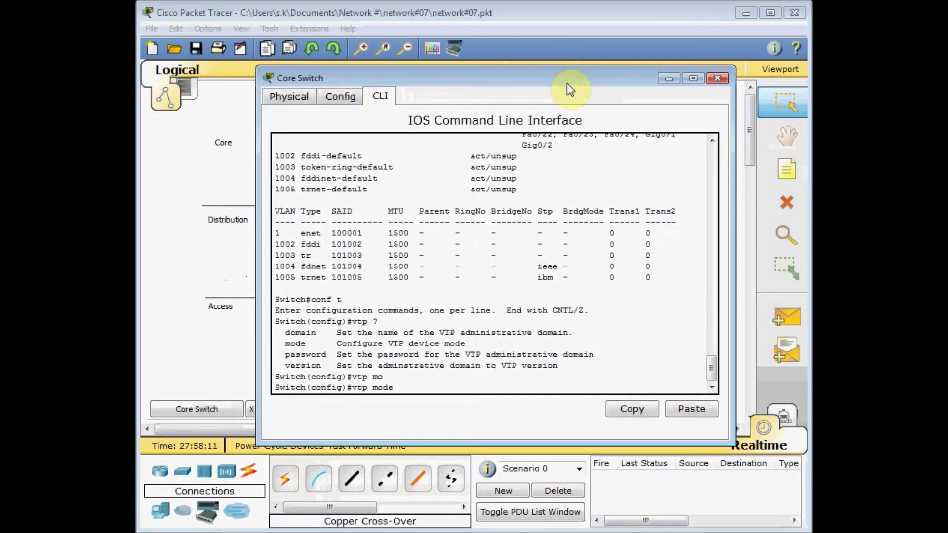
pyautogui.write('?')
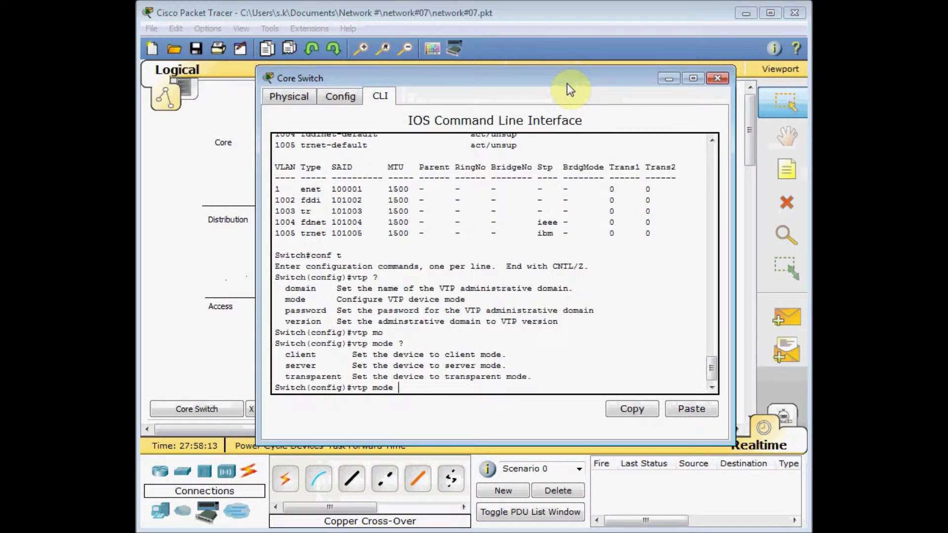
pyautogui.write('server')
pyautogui.press('Return')
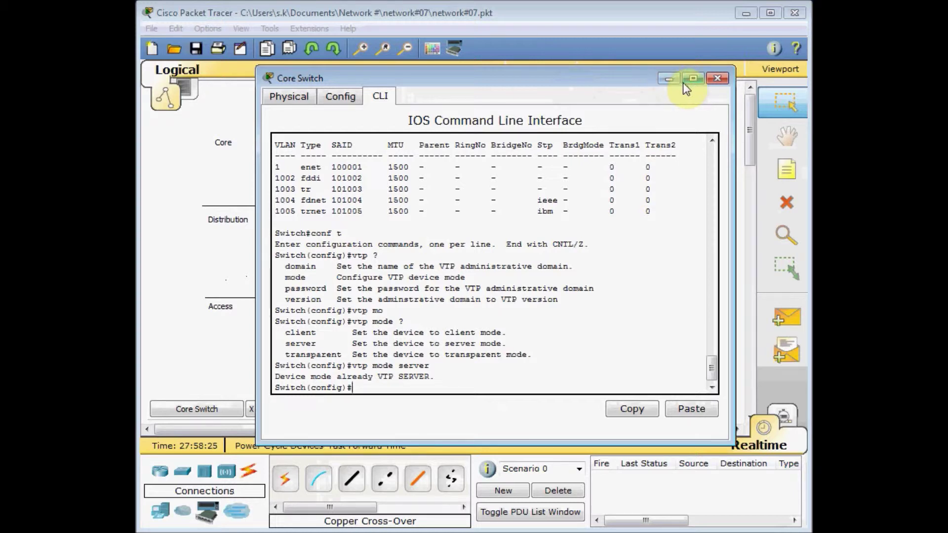
pyautogui.click(709, 80)
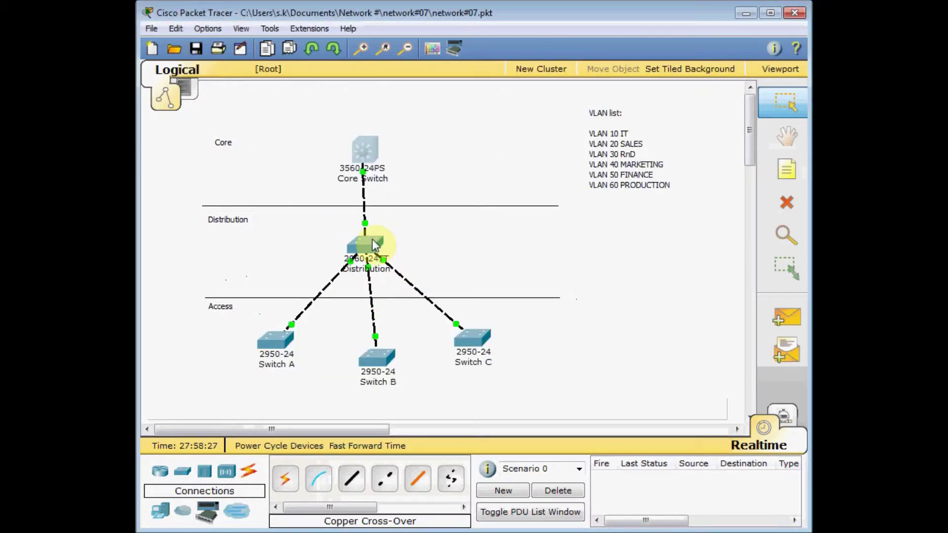
# Display the Distribution switch's VTP status from privileged EXEC mode, and close its window
pyautogui.click(373, 240)
pyautogui.press('Return')
pyautogui.write('en')
pyautogui.press('Return')
pyautogui.write('sh vtp st')
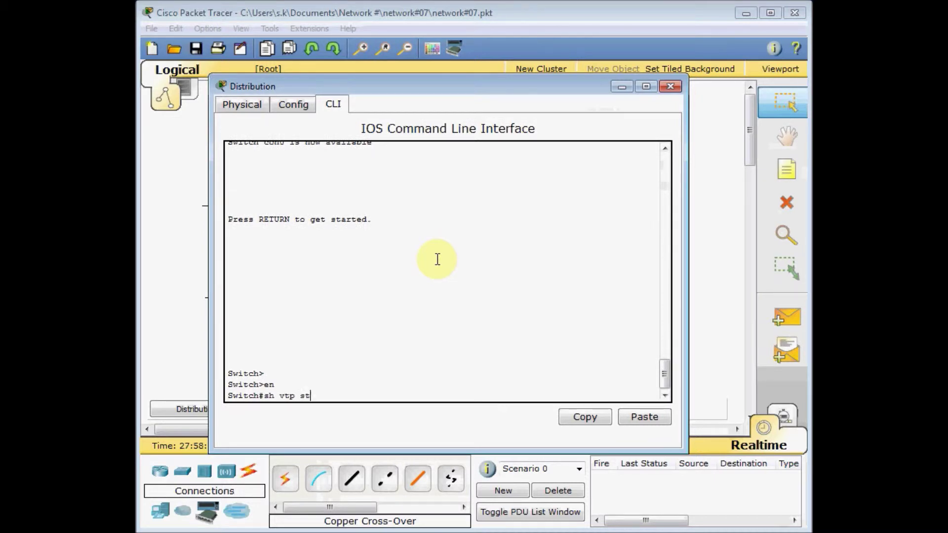
pyautogui.press('Tab')
pyautogui.press('Return')
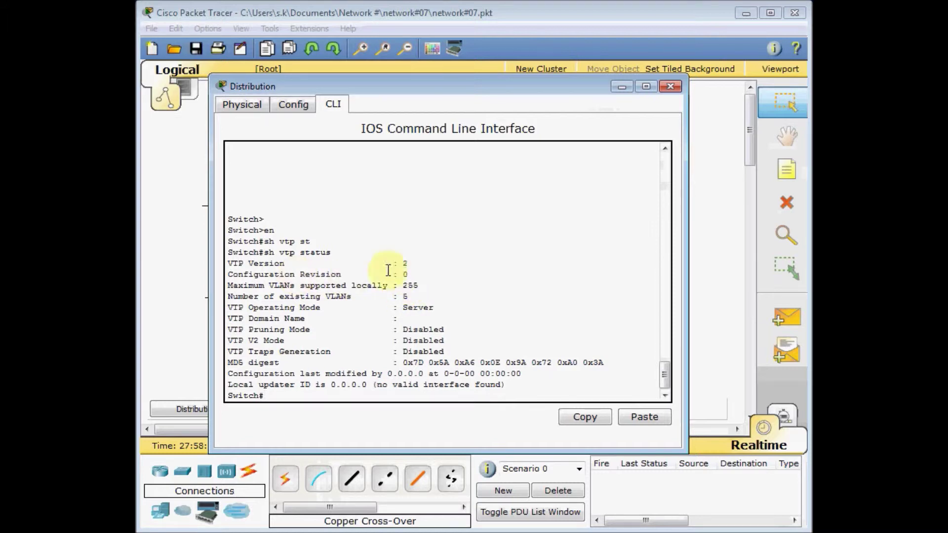
pyautogui.click(670, 86)
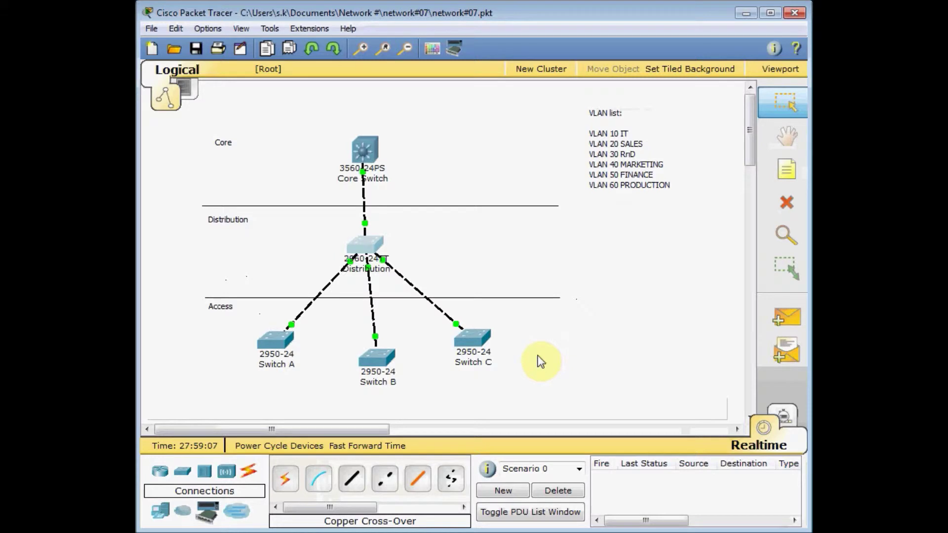
pyautogui.click(361, 249)
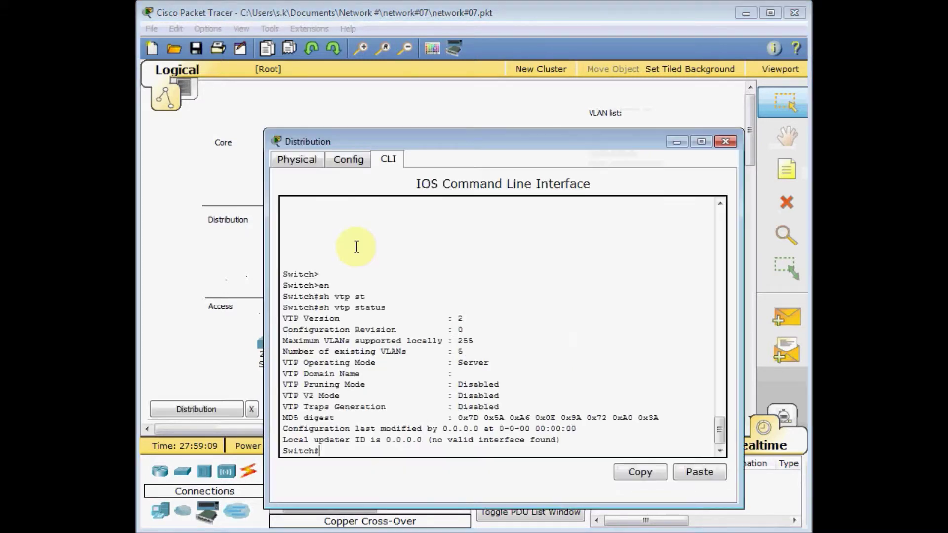
pyautogui.press('Return')
pyautogui.press('Return')
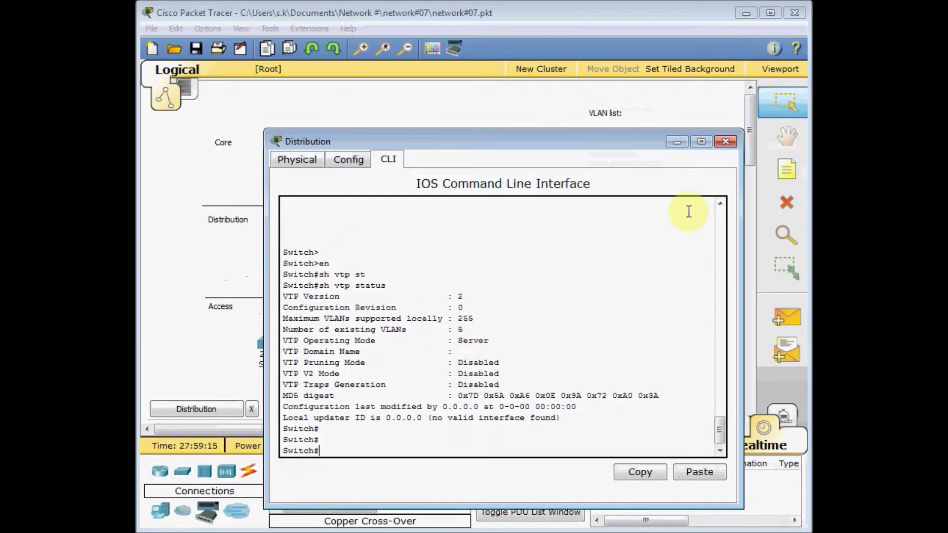
pyautogui.click(719, 141)
# Display Switch B's VTP status from privileged EXEC mode in its command line, and close its window
pyautogui.click(389, 372)
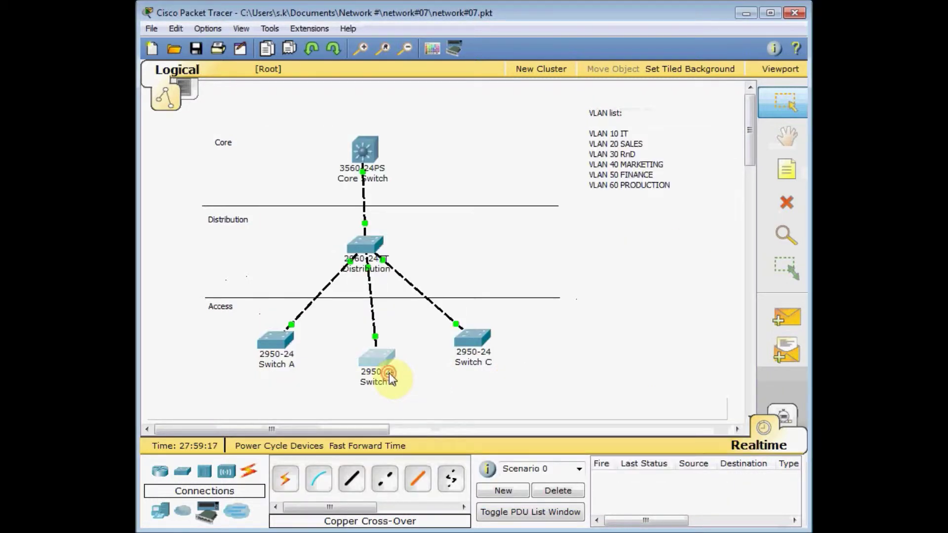
pyautogui.click(293, 70)
pyautogui.press('Return')
pyautogui.press('Return')
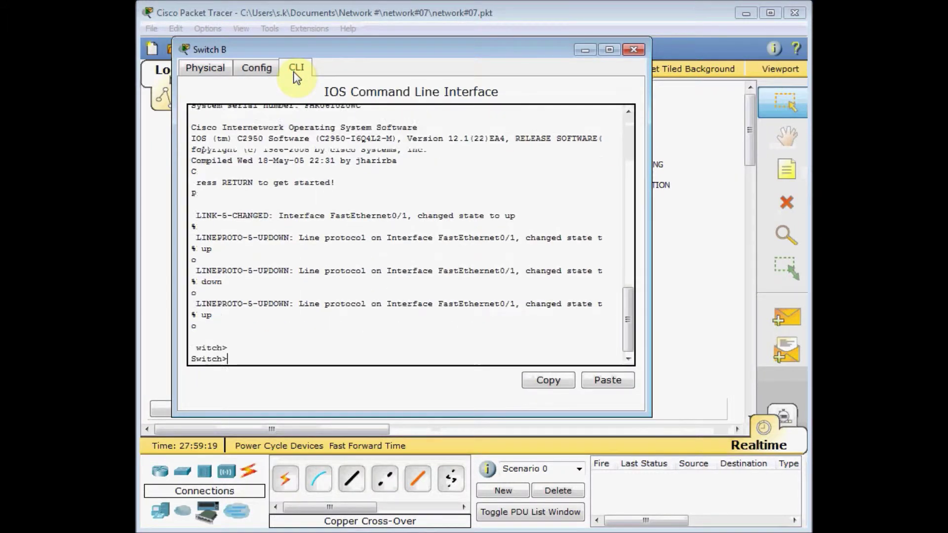
pyautogui.write('en')
pyautogui.press('Return')
pyautogui.write('sh vt')
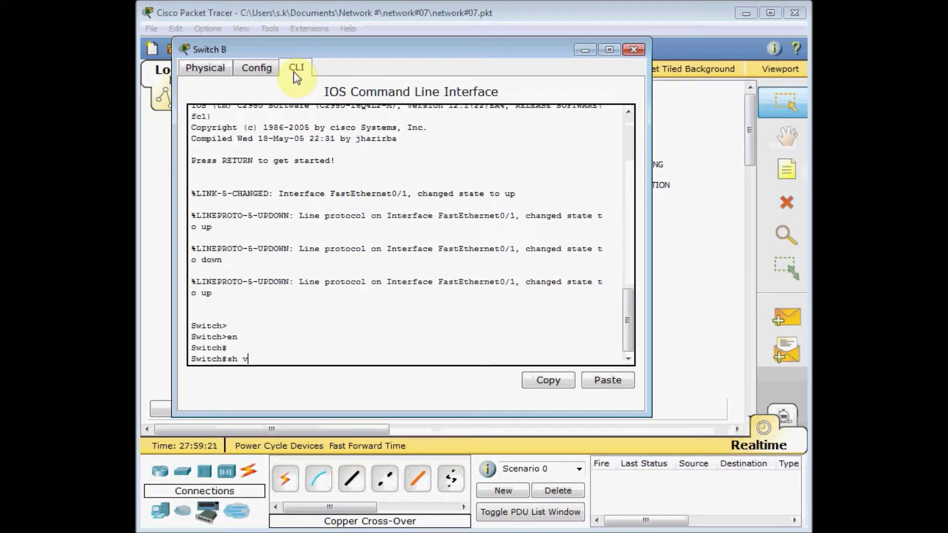
pyautogui.press('Tab')
pyautogui.write('st')
pyautogui.press('Tab')
pyautogui.press('Return')
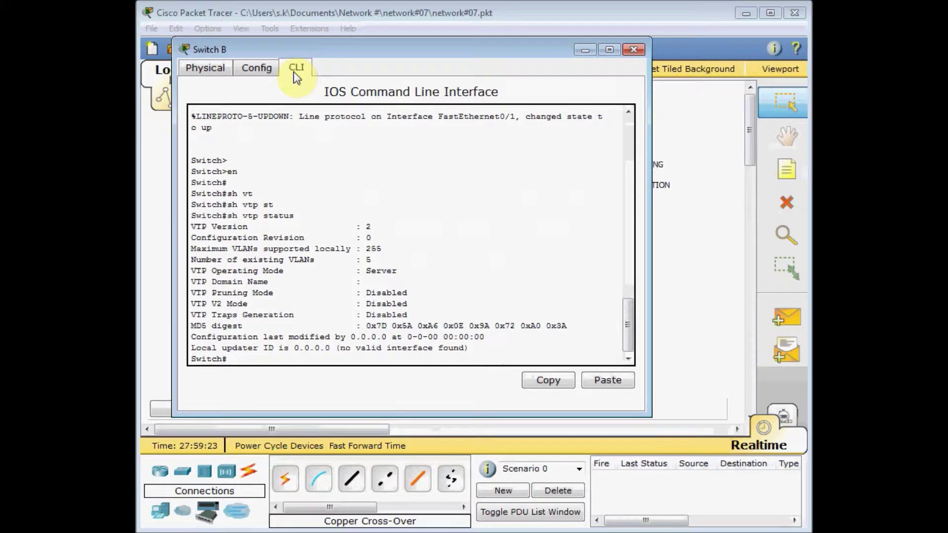
pyautogui.click(632, 50)
# Set the Core Switch's VTP domain name to TEST and return to privileged EXEC mode
pyautogui.click(369, 152)
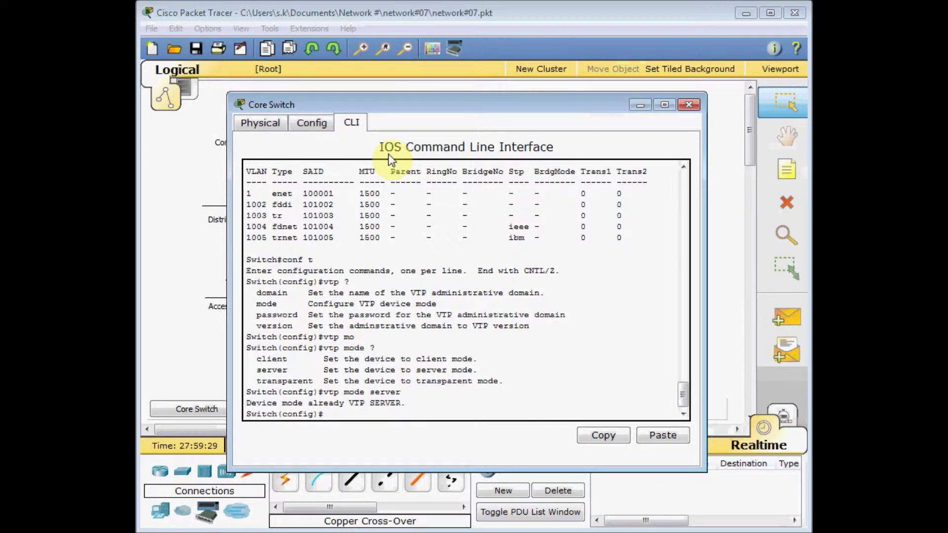
pyautogui.write('vt')
pyautogui.press('Tab')
pyautogui.write('do')
pyautogui.press('Tab')
pyautogui.write('TEST')
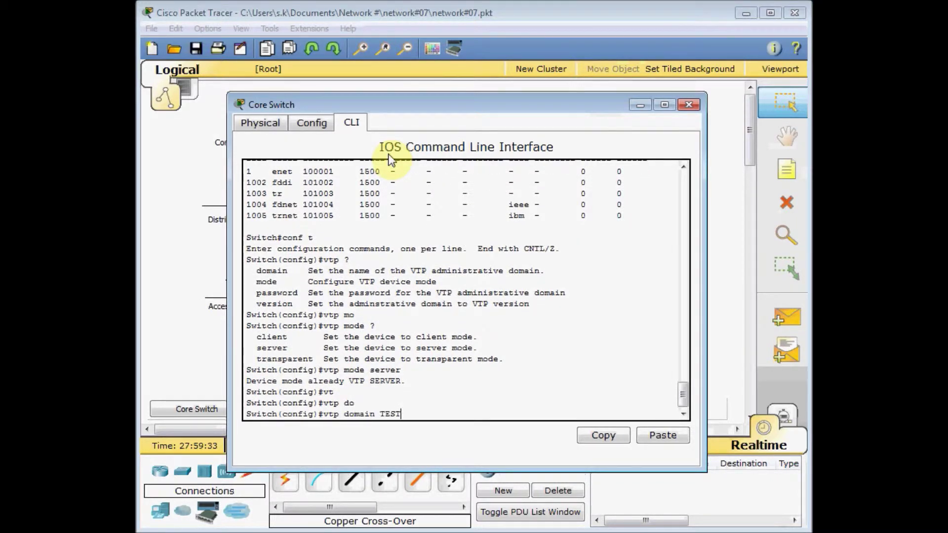
pyautogui.press('Return')
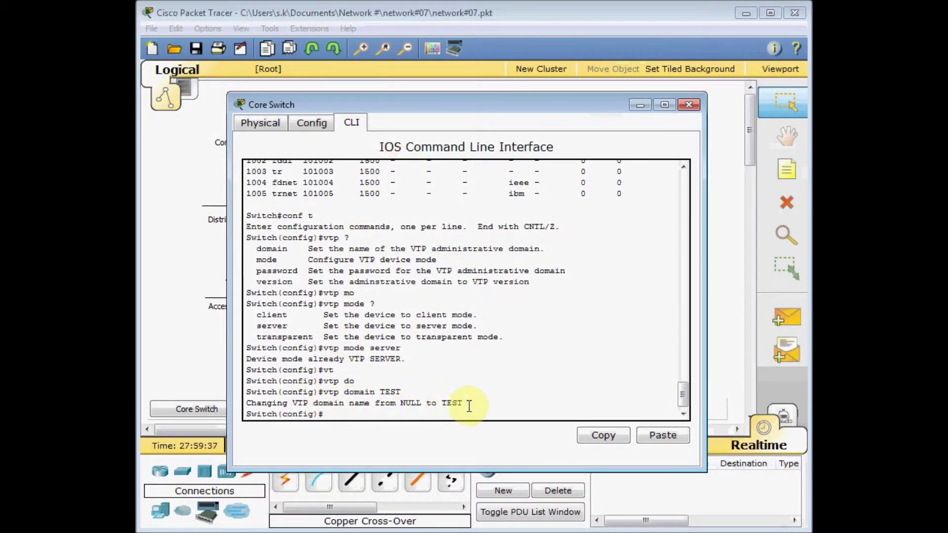
pyautogui.hotkey('ctrl', 'z')
pyautogui.press('Return')
pyautogui.press('Return')
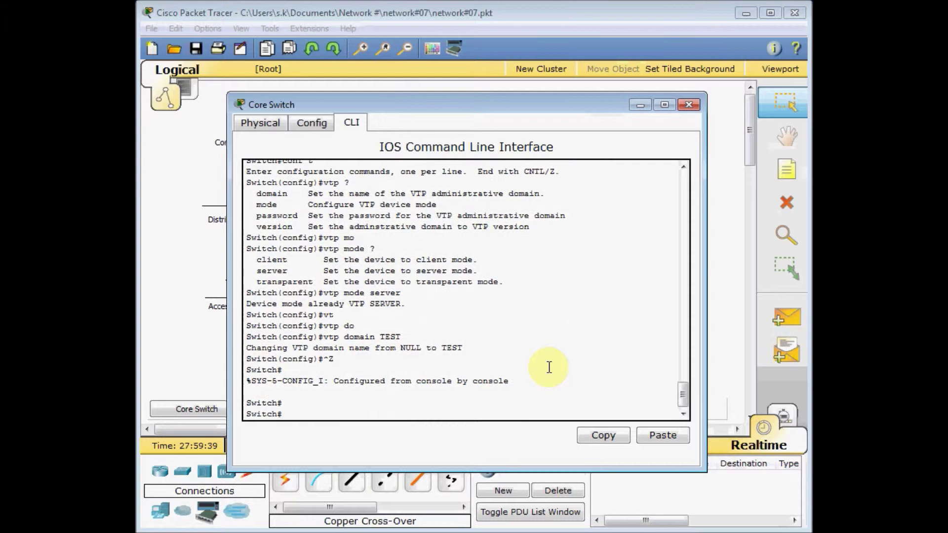
# Check the Core Switch's VTP status for the domain setting, and close its window
pyautogui.write('sh vt')
pyautogui.press('Tab')
pyautogui.write('st')
pyautogui.press('Tab')
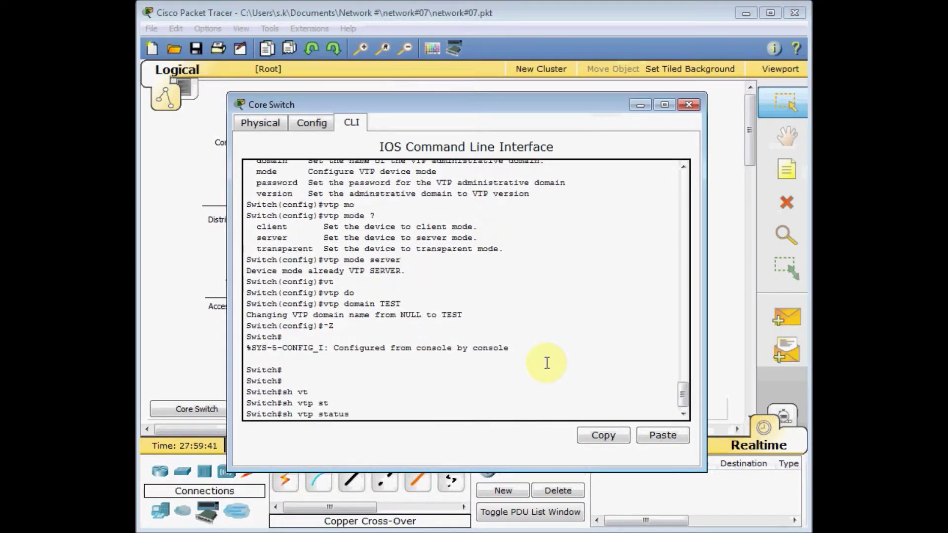
pyautogui.press('Return')
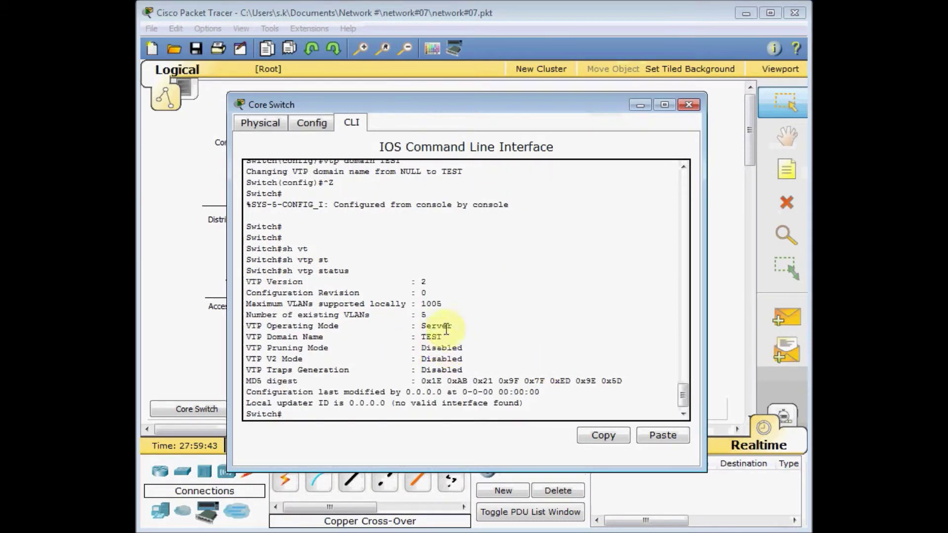
pyautogui.click(689, 105)
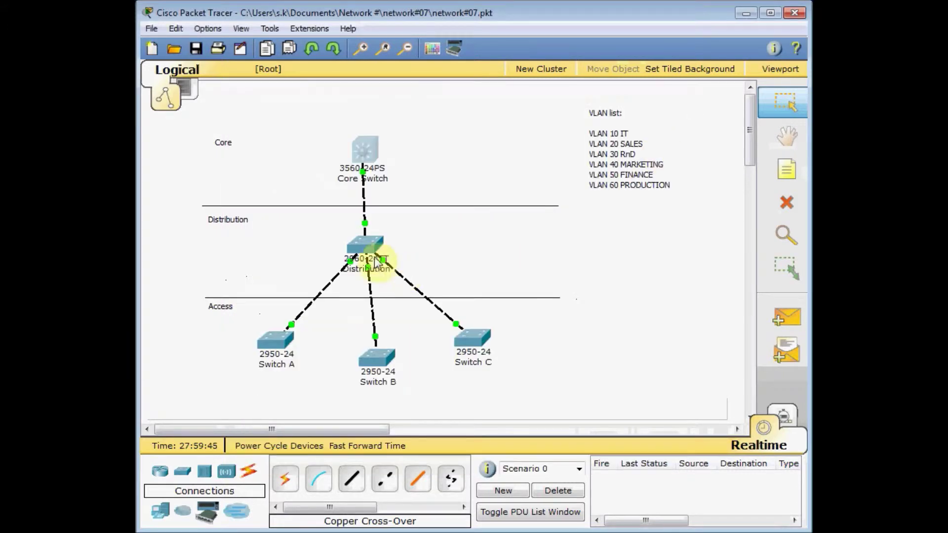
pyautogui.click(365, 247)
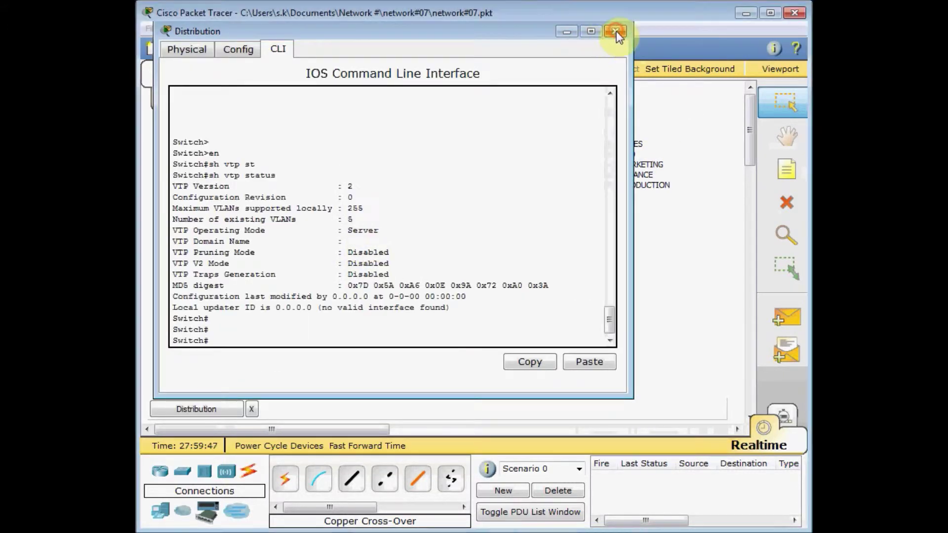
pyautogui.click(616, 31)
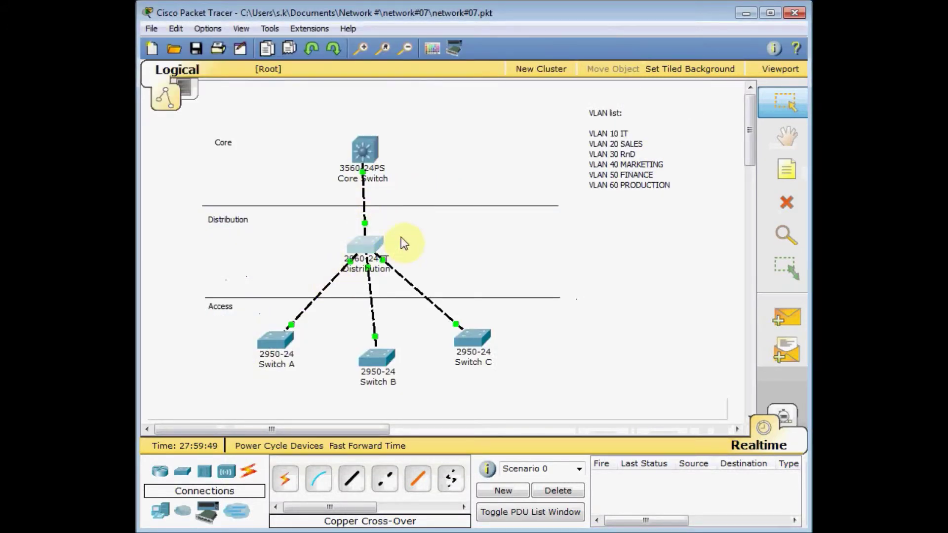
# Display the Distribution switch's VTP status again, highlight its domain name, and close the window
pyautogui.click(367, 240)
pyautogui.press('Up')
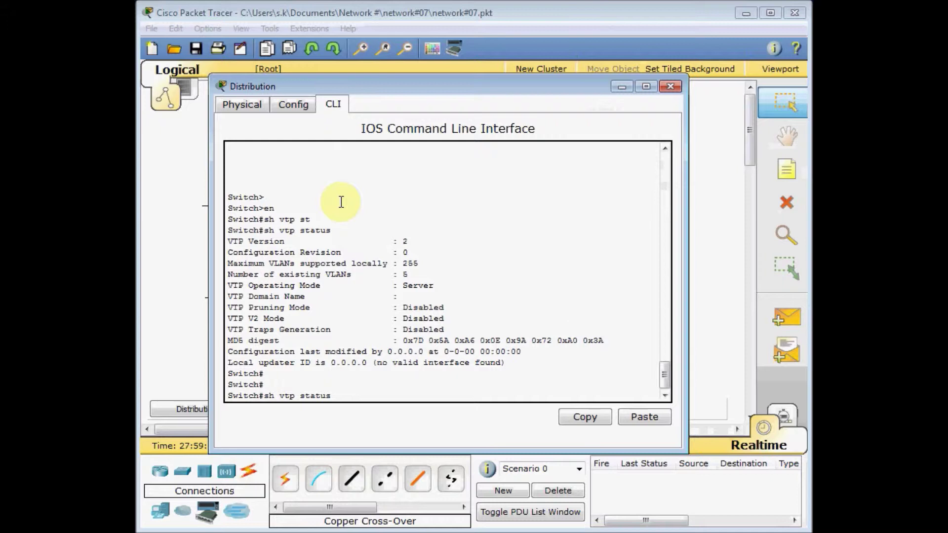
pyautogui.press('Return')
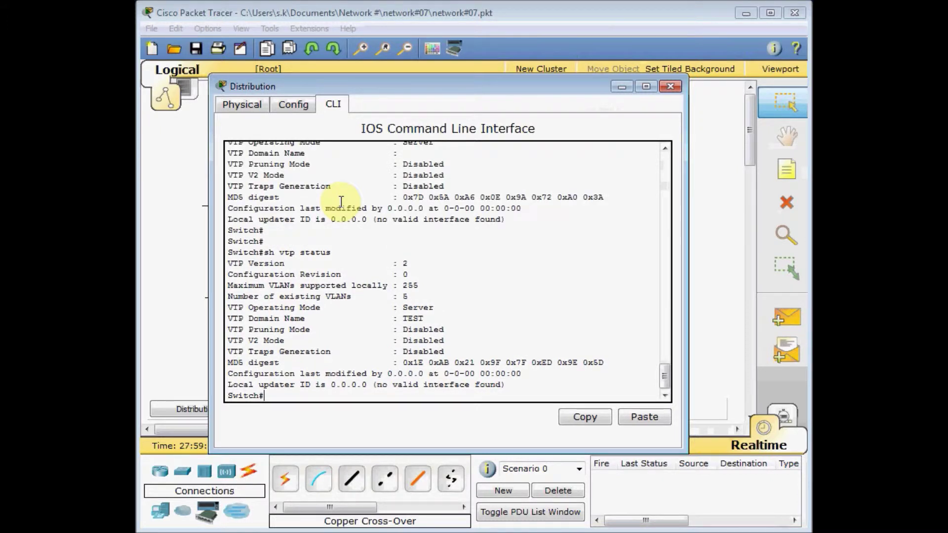
pyautogui.scroll(1, 444, 286)
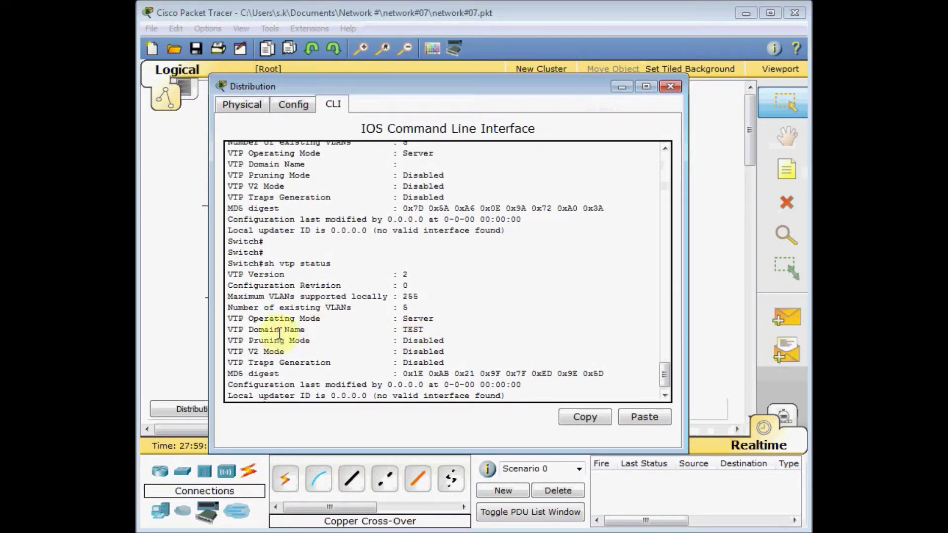
pyautogui.moveTo(425, 330); pyautogui.dragTo(407, 335)
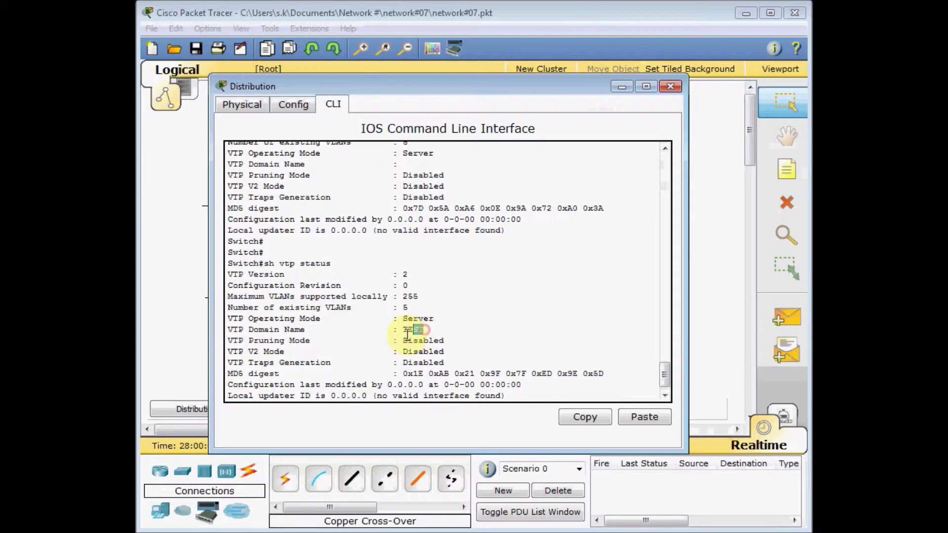
pyautogui.click(671, 87)
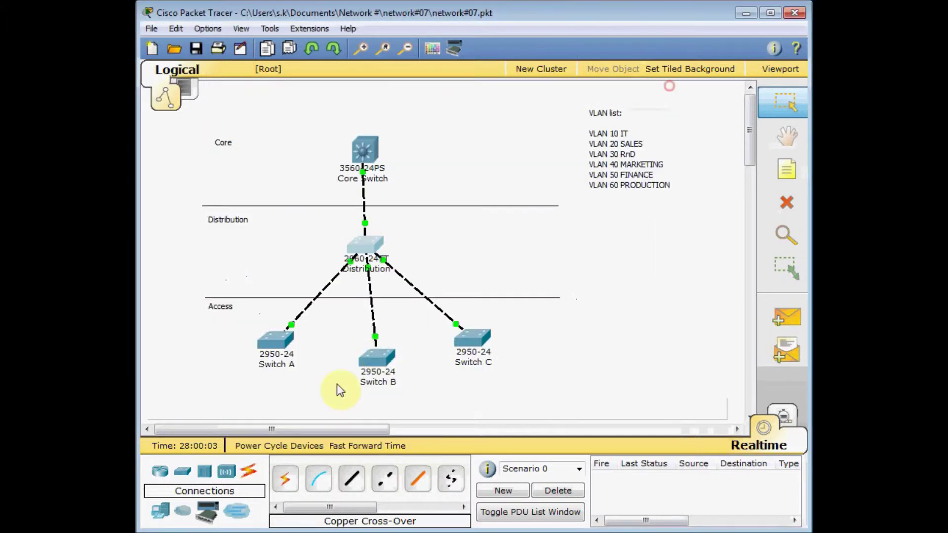
# Display Switch A's VTP status from privileged EXEC mode in its command line, and close its window
pyautogui.click(283, 354)
pyautogui.write('en')
pyautogui.press('Return')
pyautogui.write('sh vt')
pyautogui.press('Tab')
pyautogui.write('st')
pyautogui.press('Tab')
pyautogui.press('Return')
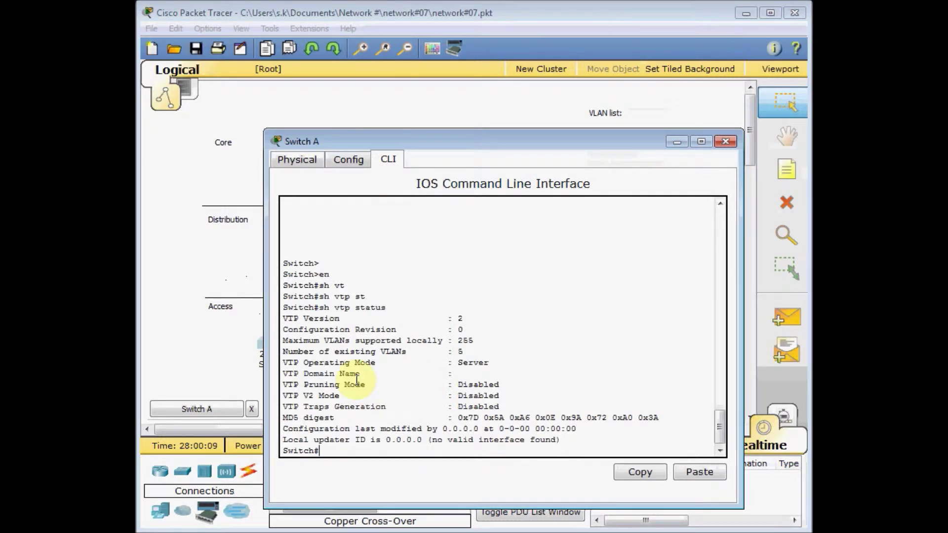
pyautogui.click(726, 142)
# Recheck Switch B's VTP status for the domain name, and close its window
pyautogui.click(376, 365)
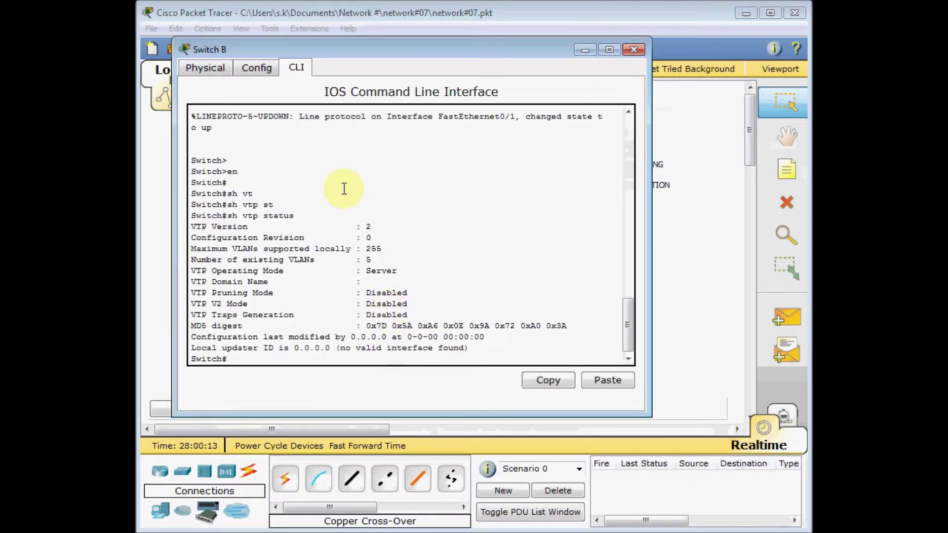
pyautogui.press('Up')
pyautogui.press('Return')
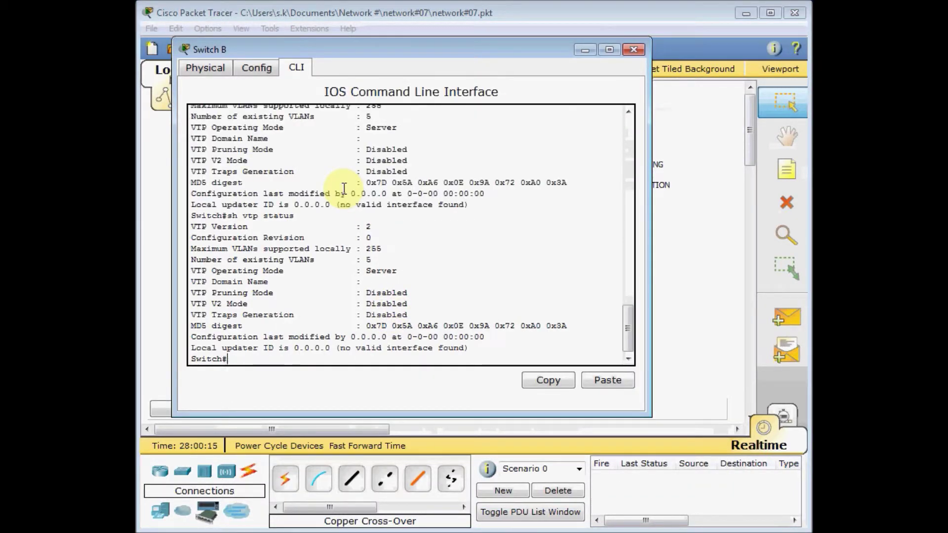
pyautogui.click(634, 50)
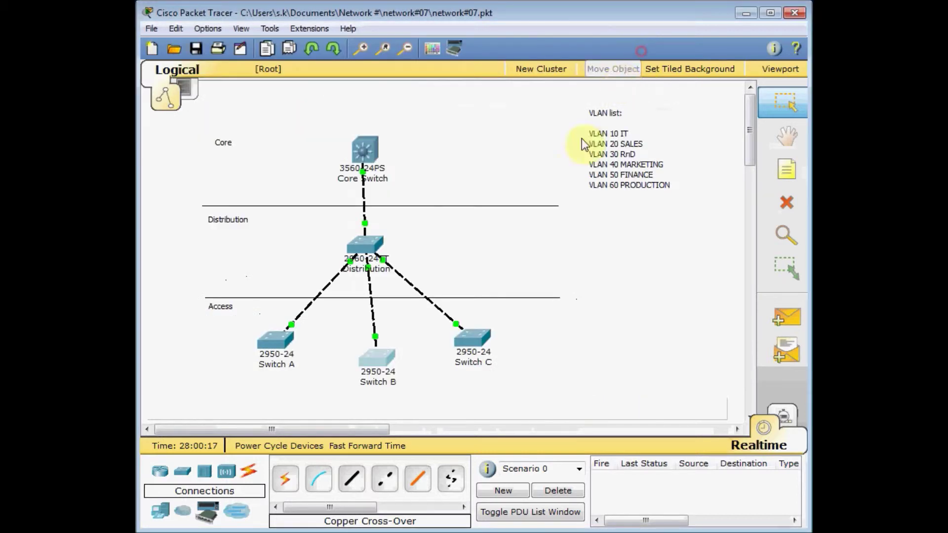
# Set Switch A to VTP client mode in global configuration, return to privileged EXEC mode, and close its window
pyautogui.click(275, 340)
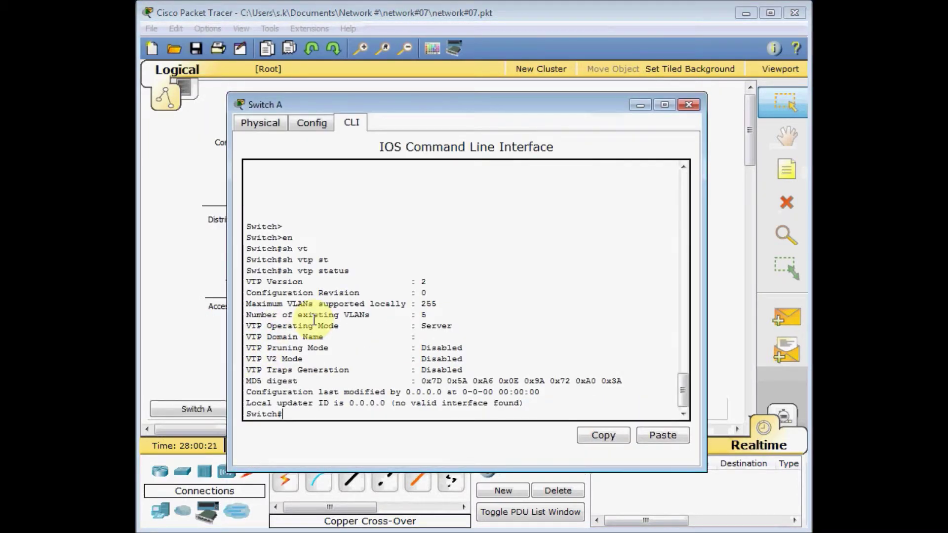
pyautogui.write('conf t')
pyautogui.press('Return')
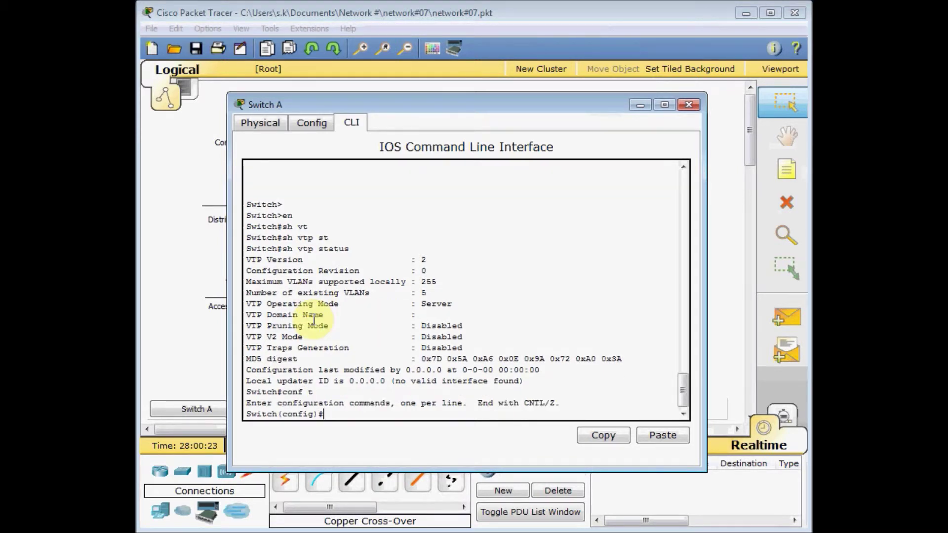
pyautogui.write('vtp')
pyautogui.press('Tab')
pyautogui.write('mo')
pyautogui.press('Tab')
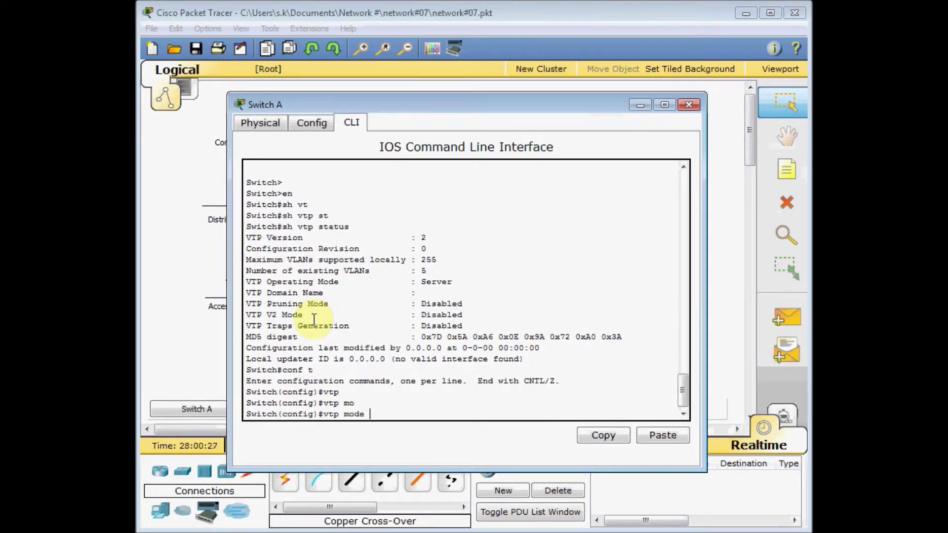
pyautogui.write('cl')
pyautogui.write('i')
pyautogui.press('Tab')
pyautogui.press('Return')
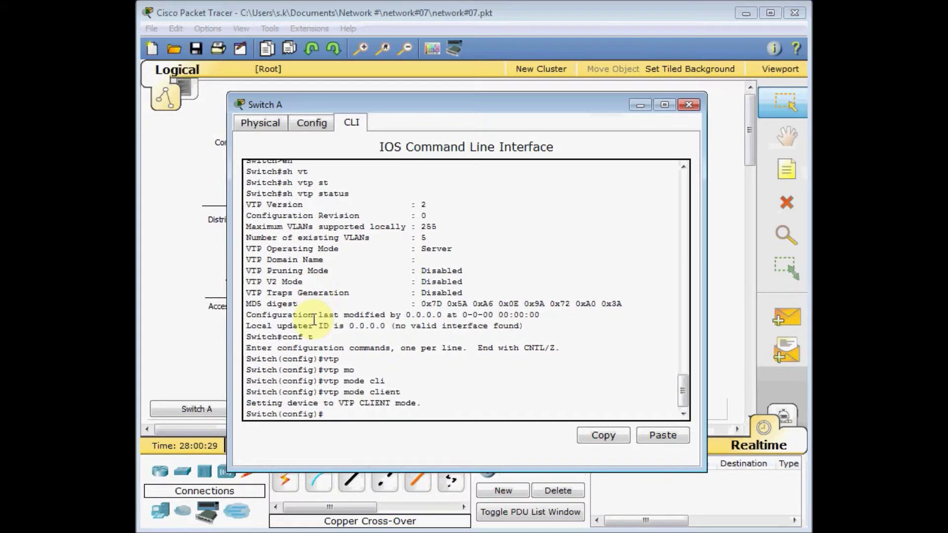
pyautogui.hotkey('ctrl', 'z')
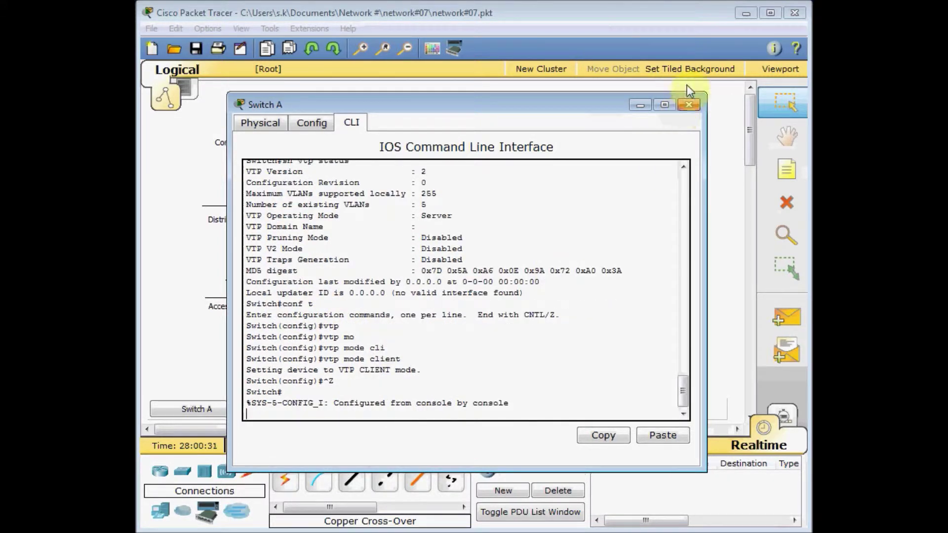
pyautogui.click(689, 104)
# Set Switch B to VTP client mode from global configuration mode
pyautogui.click(370, 356)
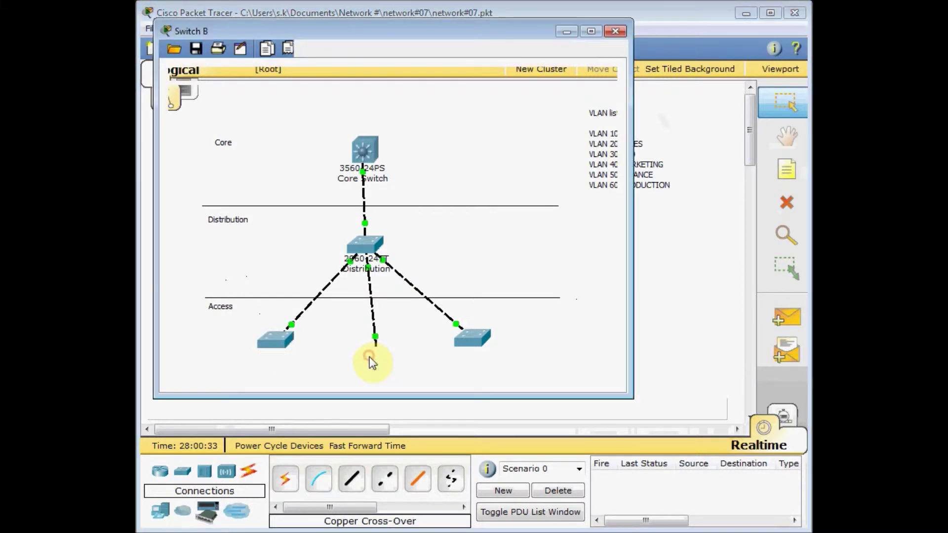
pyautogui.write('conf t')
pyautogui.press('Return')
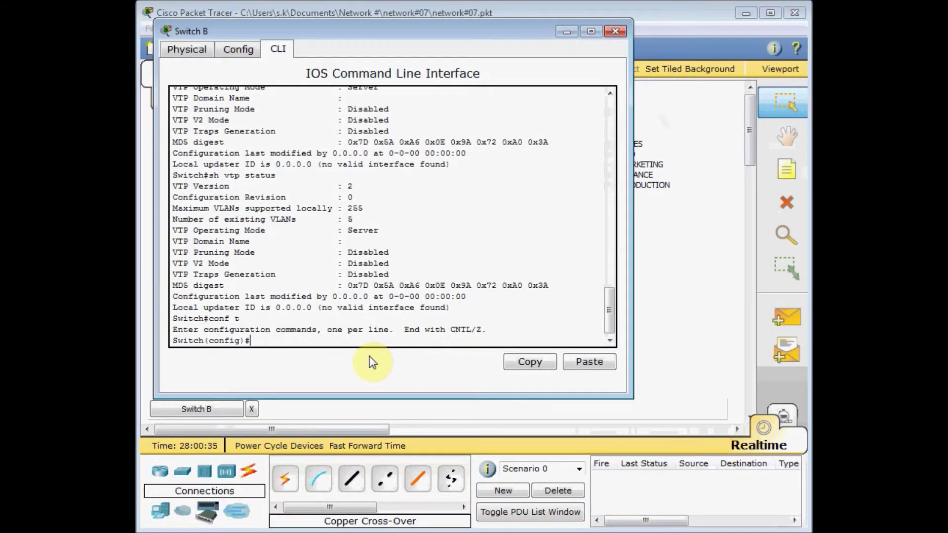
pyautogui.write('vtp')
pyautogui.press('Tab')
pyautogui.write('mo')
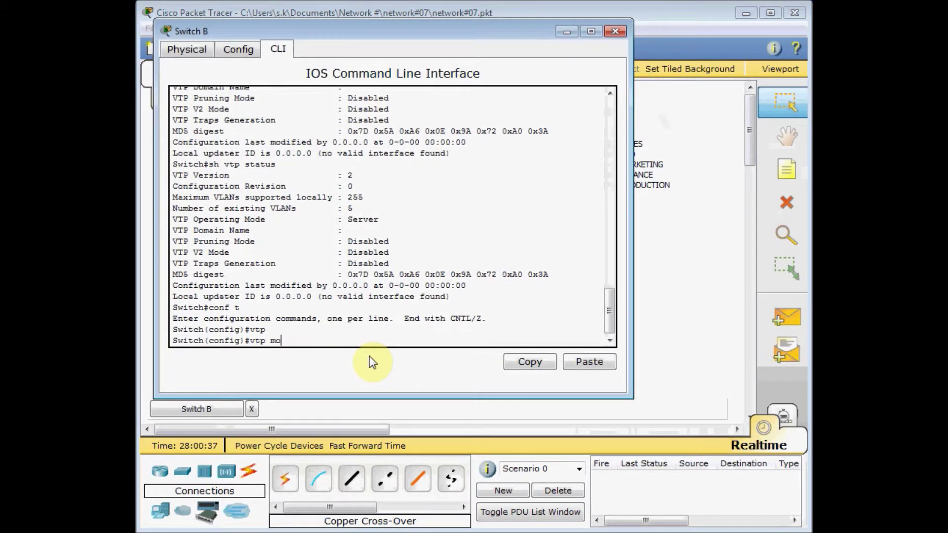
pyautogui.press('Tab')
pyautogui.write('cli')
pyautogui.press('Tab')
pyautogui.press('Return')
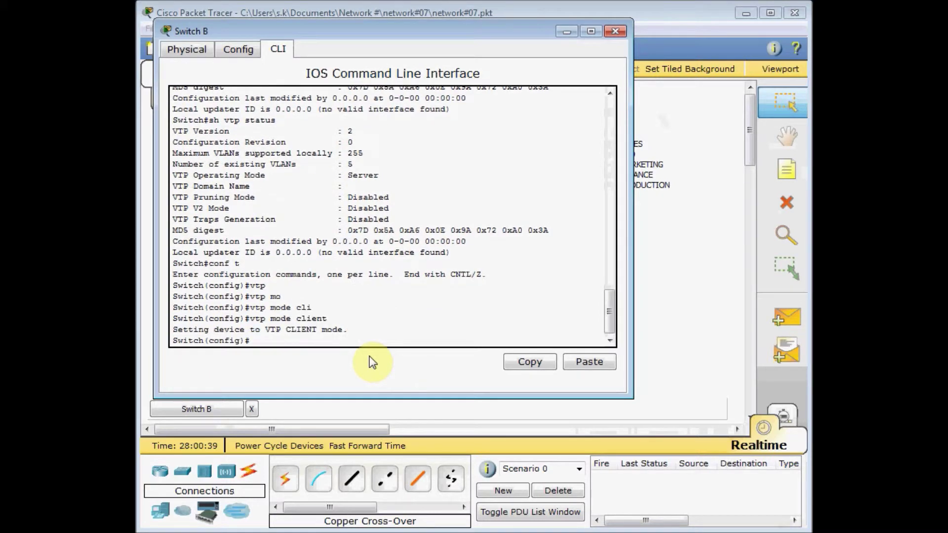
# Try to create VLAN 10 on Switch B while it is in client mode, and close its window
pyautogui.write('vlan 10')
pyautogui.press('Return')
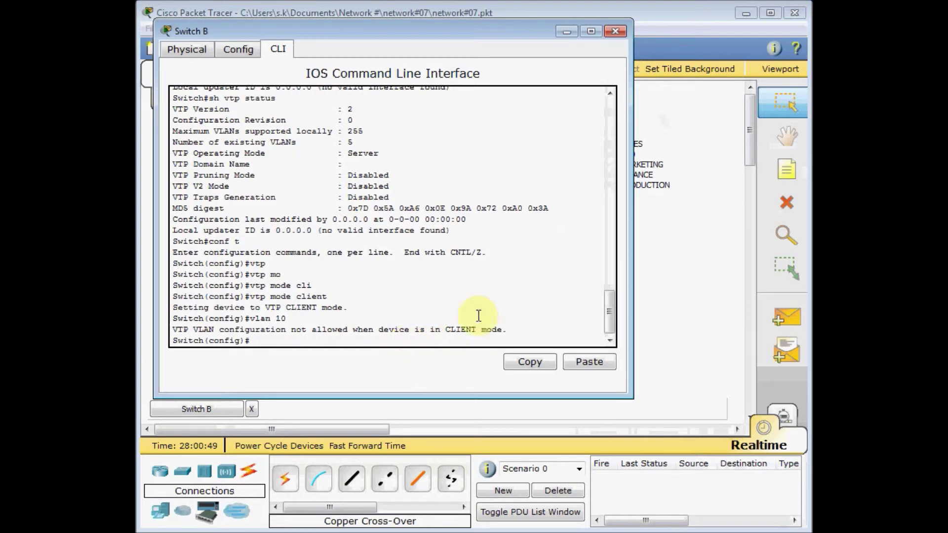
pyautogui.click(617, 34)
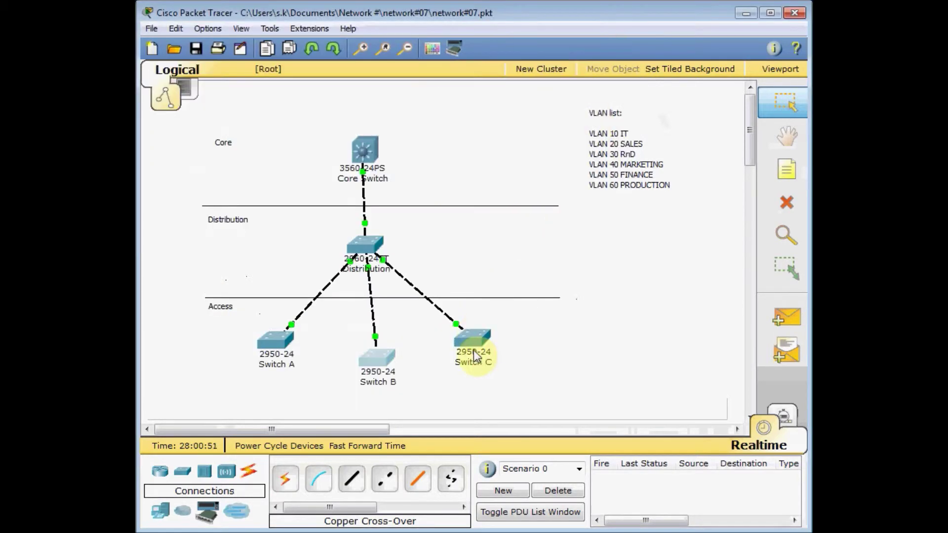
# Open Switch C's command line, enter privileged EXEC mode, and display its VTP status
pyautogui.click(474, 328)
pyautogui.click(341, 108)
pyautogui.press('Return')
pyautogui.press('Return')
pyautogui.press('Return')
pyautogui.write('en')
pyautogui.press('Return')
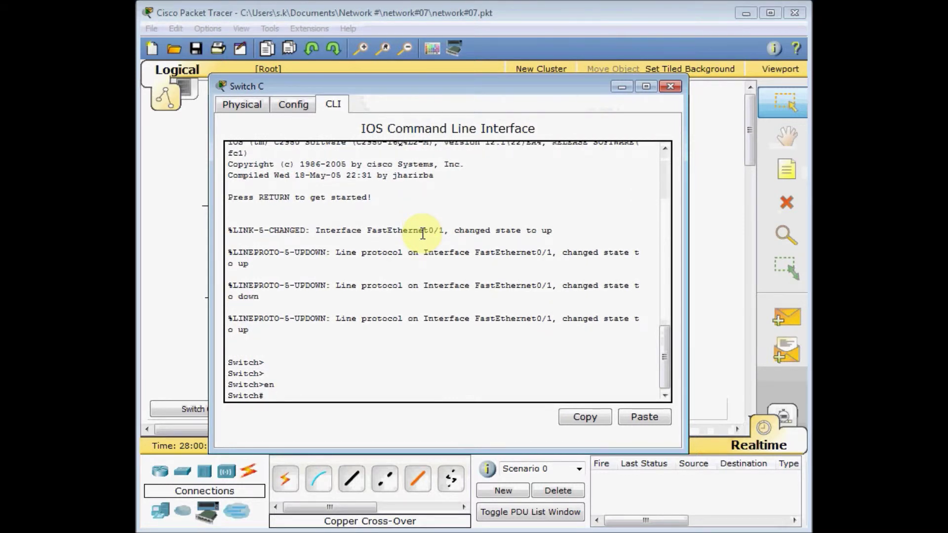
pyautogui.write('sh vtp st')
pyautogui.press('Tab')
pyautogui.press('Return')
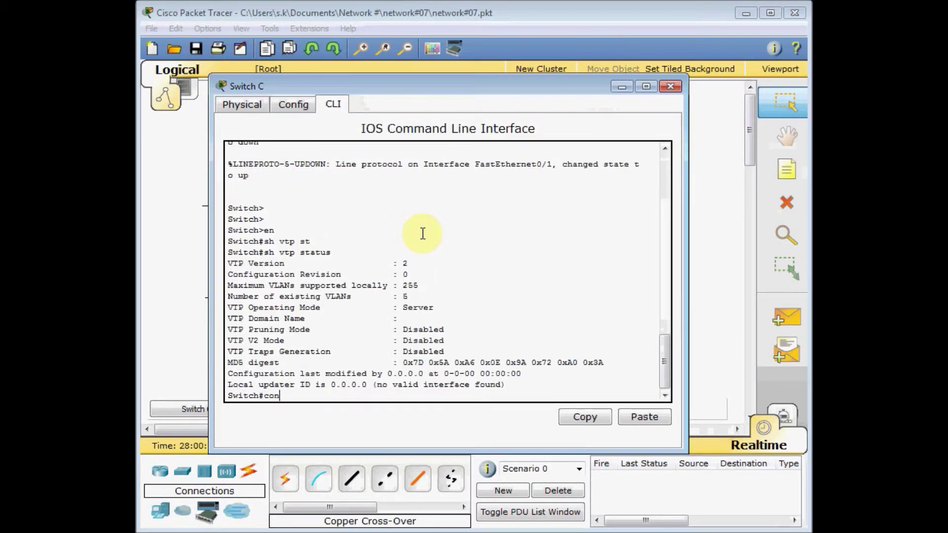
# Set Switch C to VTP client mode from global configuration mode, and close its window
pyautogui.press('Return')
pyautogui.write('vtp')
pyautogui.press('Tab')
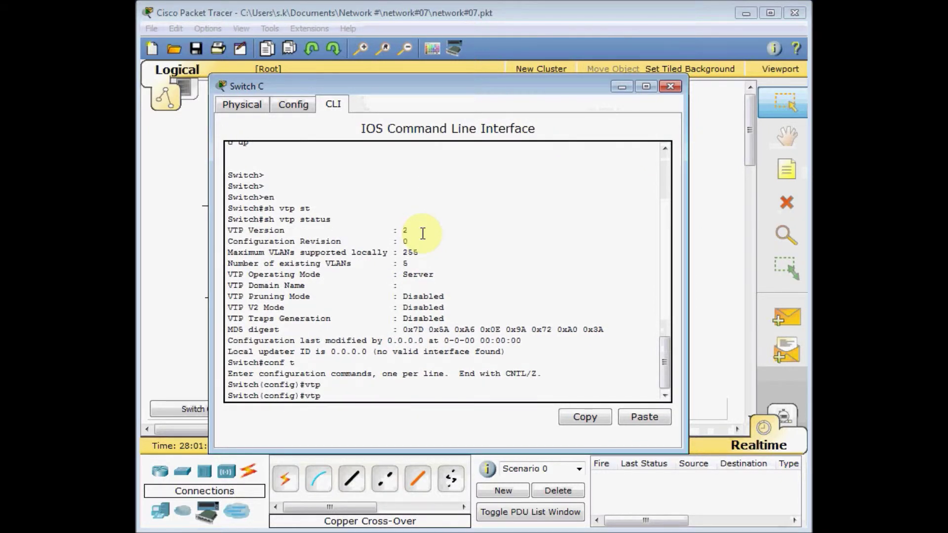
pyautogui.write('st')
pyautogui.press('Tab')
pyautogui.write('mo')
pyautogui.press('Tab')
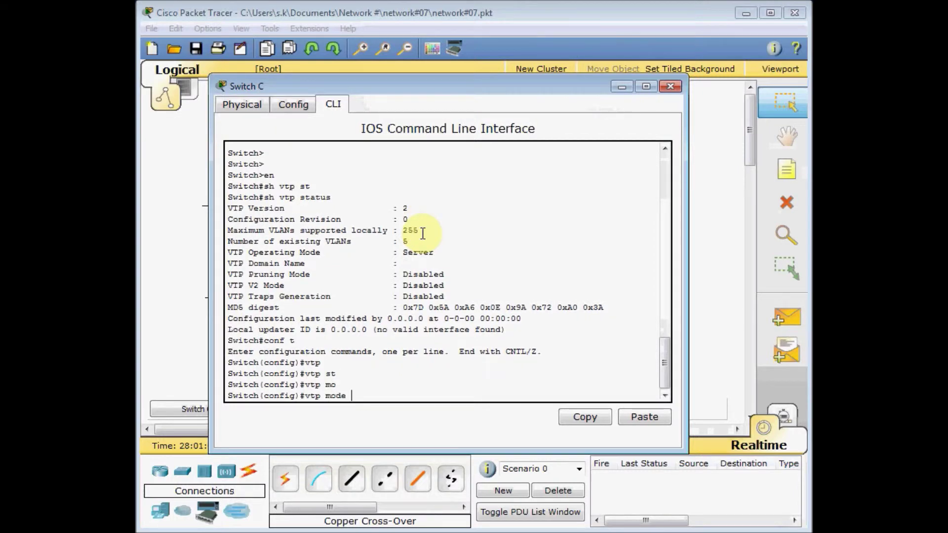
pyautogui.write('cli')
pyautogui.press('Tab')
pyautogui.press('Return')
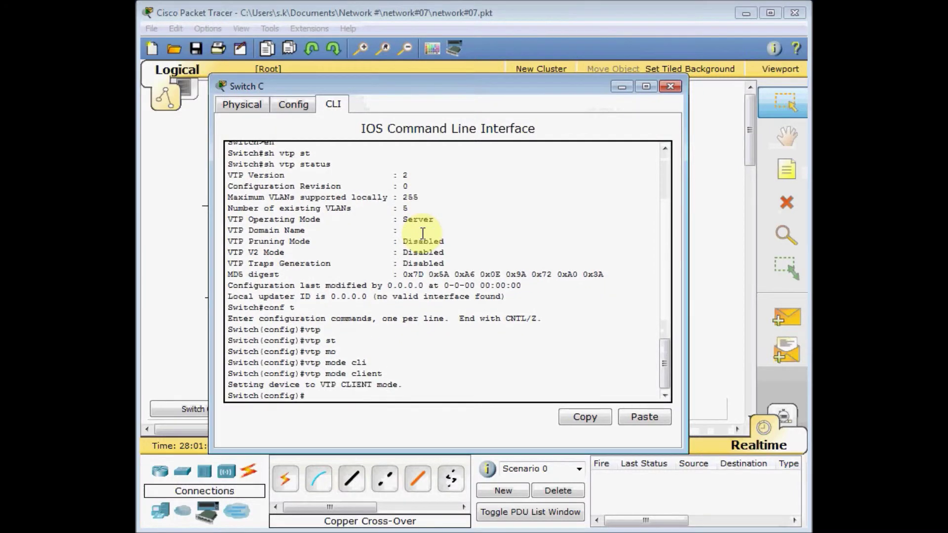
pyautogui.click(671, 88)
# Set the Distribution switch to VTP client mode in global configuration and return to privileged EXEC mode
pyautogui.click(368, 249)
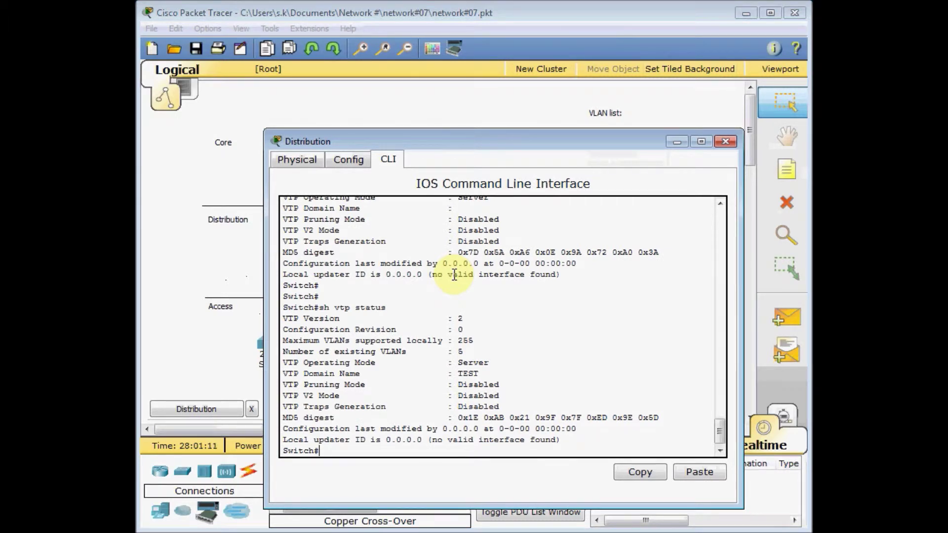
pyautogui.write('conf t')
pyautogui.press('Return')
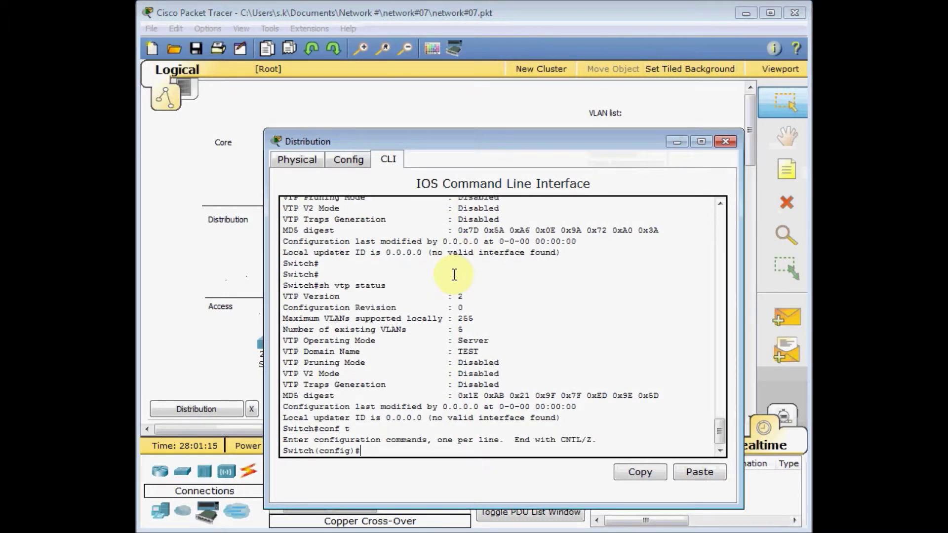
pyautogui.write('vtp mo')
pyautogui.press('Tab')
pyautogui.write('cli')
pyautogui.press('Tab')
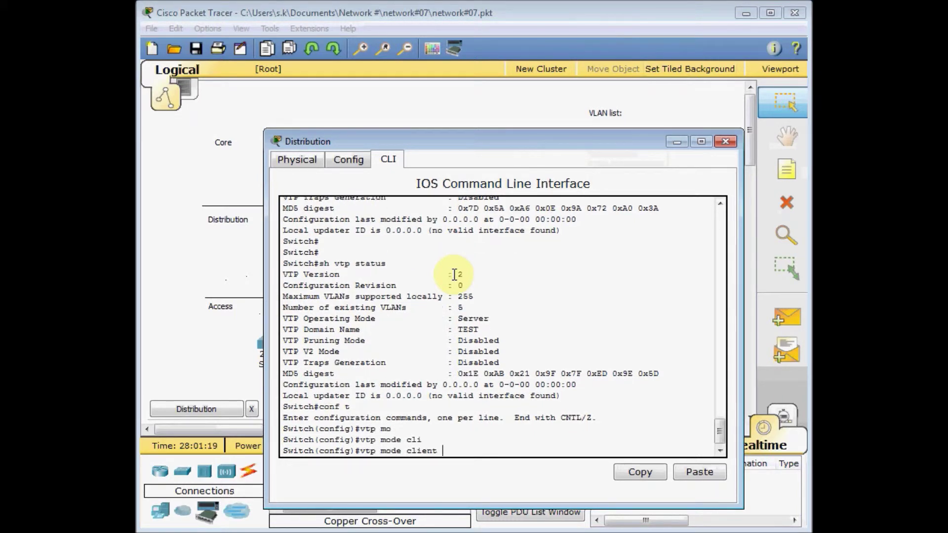
pyautogui.press('Return')
pyautogui.hotkey('ctrl', 'z')
pyautogui.press('Return')
pyautogui.press('Return')
pyautogui.press('Return')
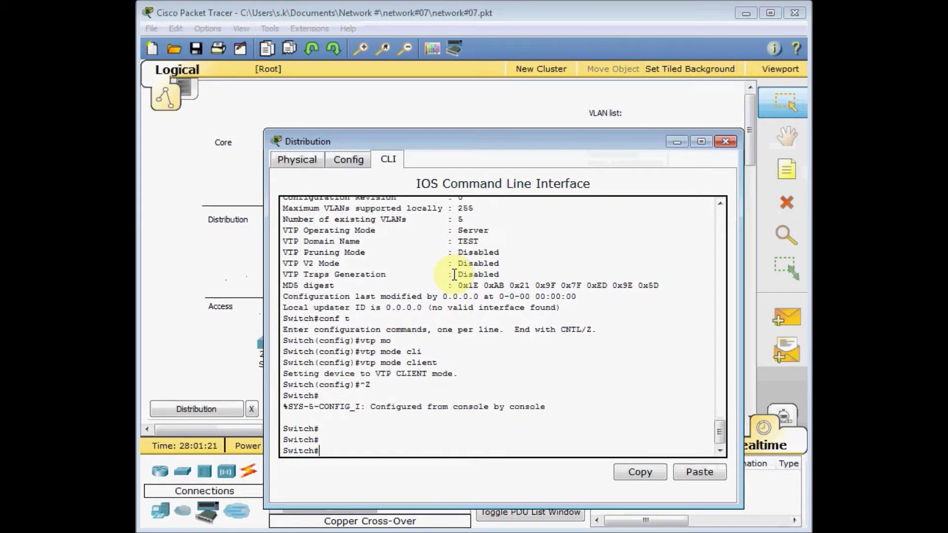
# Check the Distribution switch's VTP status for the operating mode and domain, and close its window
pyautogui.write('sh vt')
pyautogui.press('Tab')
pyautogui.write('st')
pyautogui.press('Tab')
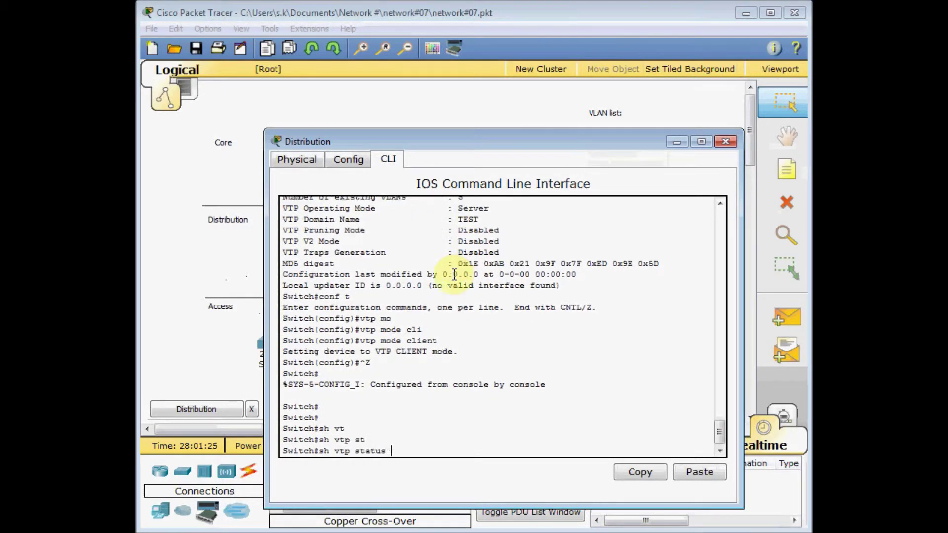
pyautogui.press('Return')
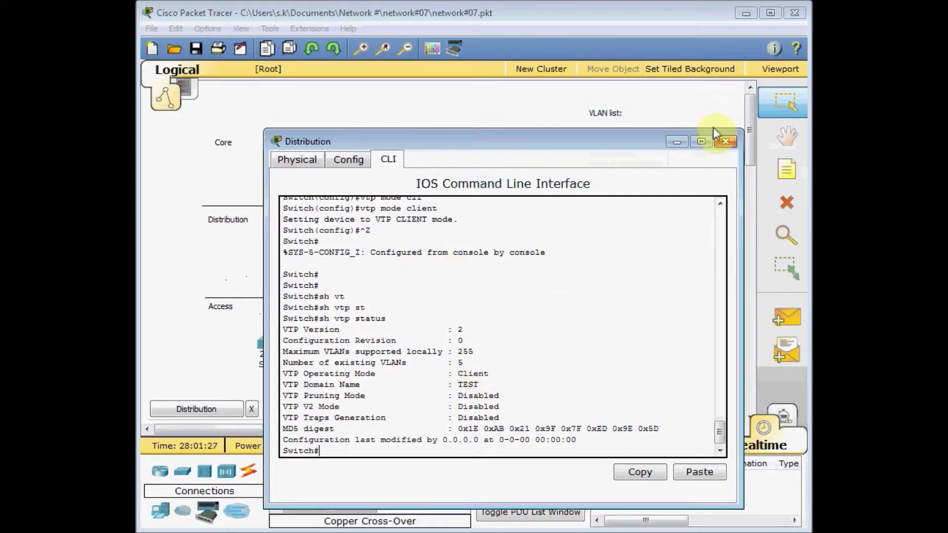
pyautogui.click(722, 142)
# Leave configuration mode on Switch B, display its VTP status, highlight the domain name line, and close its window
pyautogui.click(369, 365)
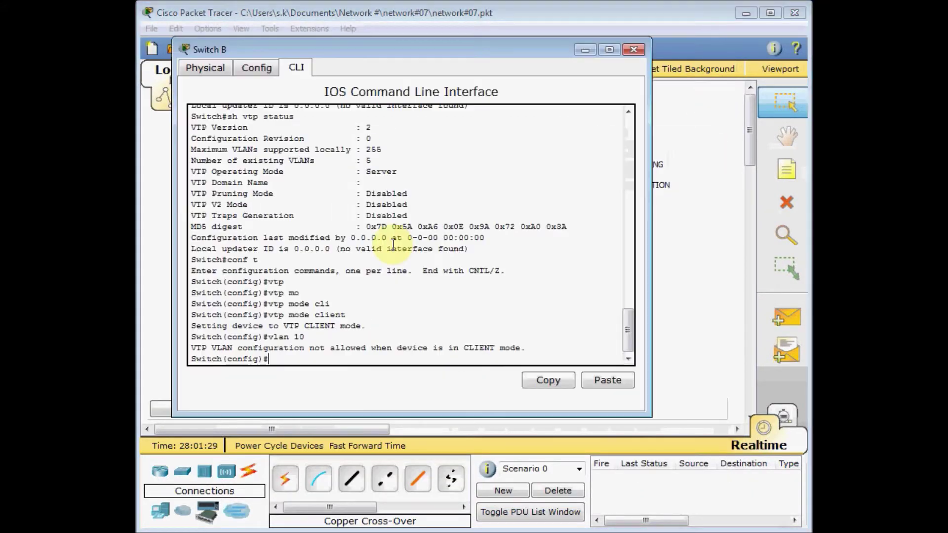
pyautogui.hotkey('ctrl', 'z')
pyautogui.press('Return')
pyautogui.press('Return')
pyautogui.write('sh vtp')
pyautogui.press('Tab')
pyautogui.write('st')
pyautogui.press('Tab')
pyautogui.press('Return')
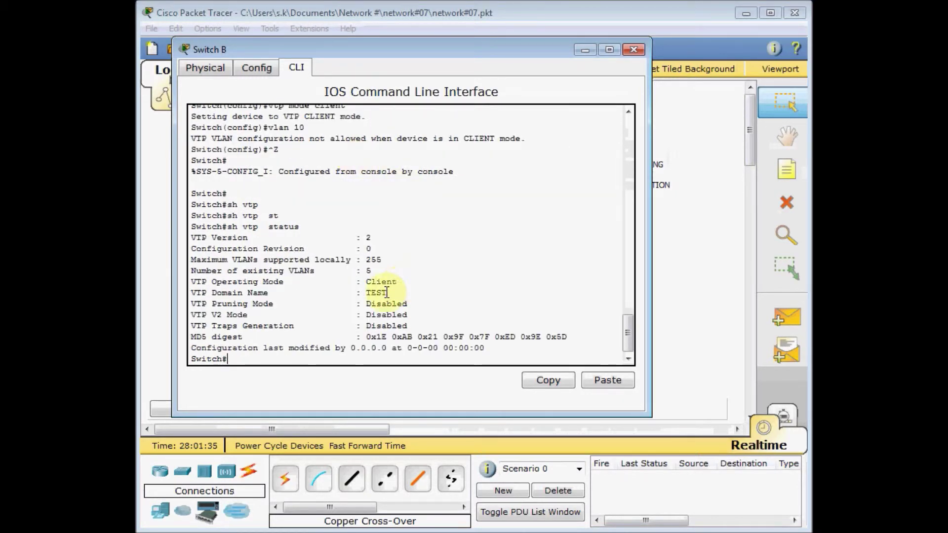
pyautogui.moveTo(393, 292); pyautogui.dragTo(196, 293)
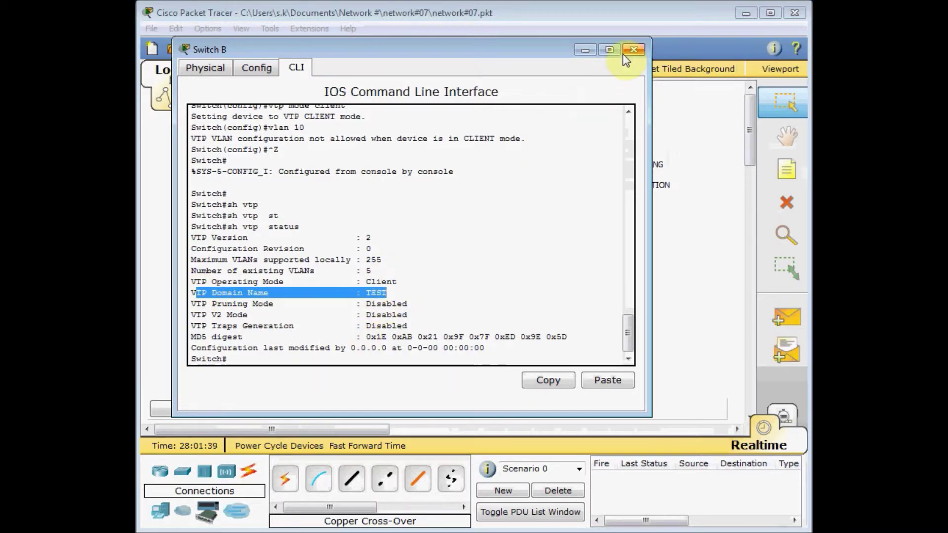
pyautogui.click(636, 50)
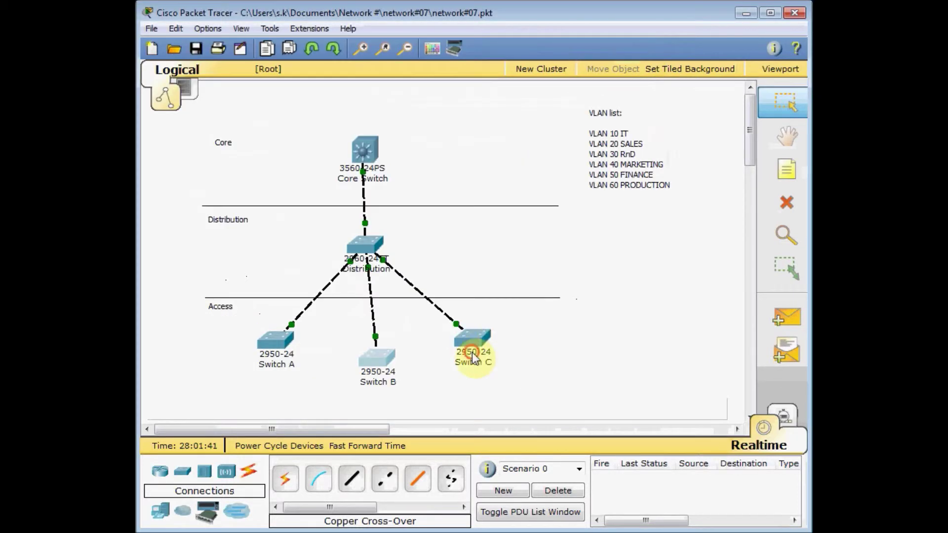
# Open Switch C's command line, reapply VTP client mode, and leave global configuration for privileged EXEC mode
pyautogui.doubleClick(471, 348)
pyautogui.press('Up')
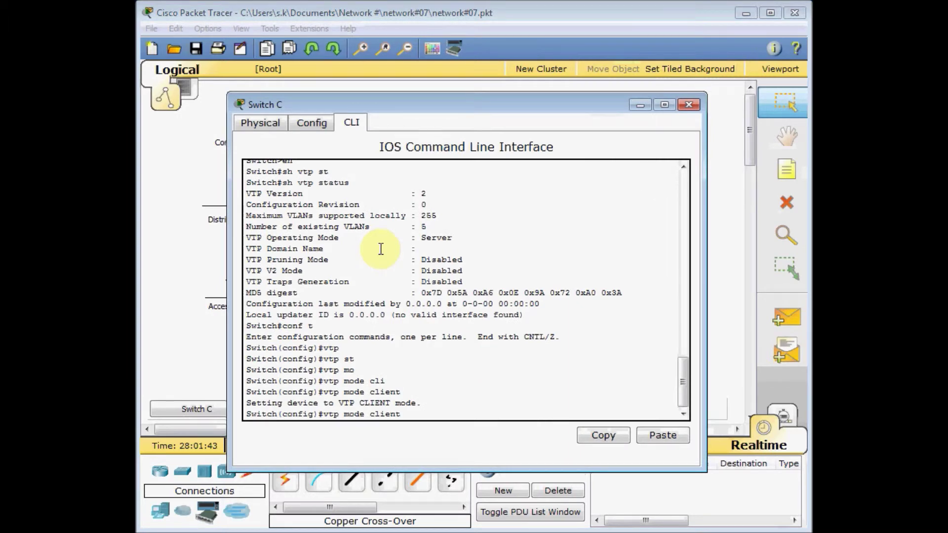
pyautogui.press('Return')
pyautogui.hotkey('ctrl', 'z')
pyautogui.press('Up')
pyautogui.press('Return')
pyautogui.press('Return')
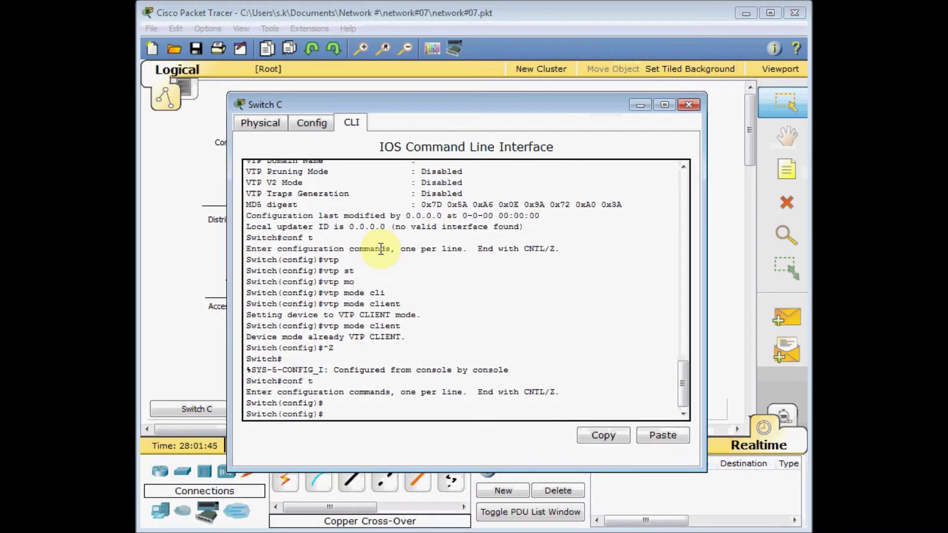
pyautogui.hotkey('ctrl', 'z')
pyautogui.press('Return')
pyautogui.press('Return')
# Display the VTP status on Switch C to check its operating mode and domain name, and close its window
pyautogui.write('s')
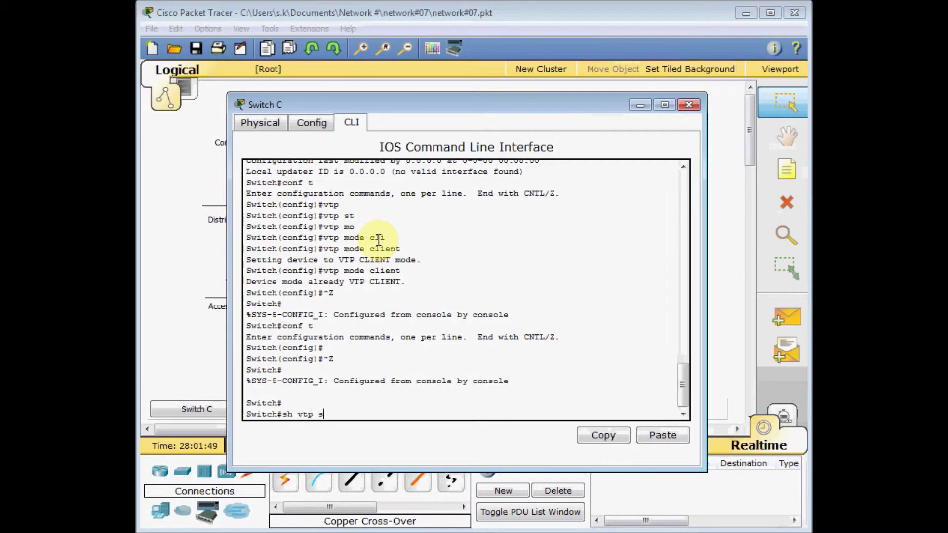
pyautogui.write('h vlt')
pyautogui.press('Tab')
pyautogui.press('Return')
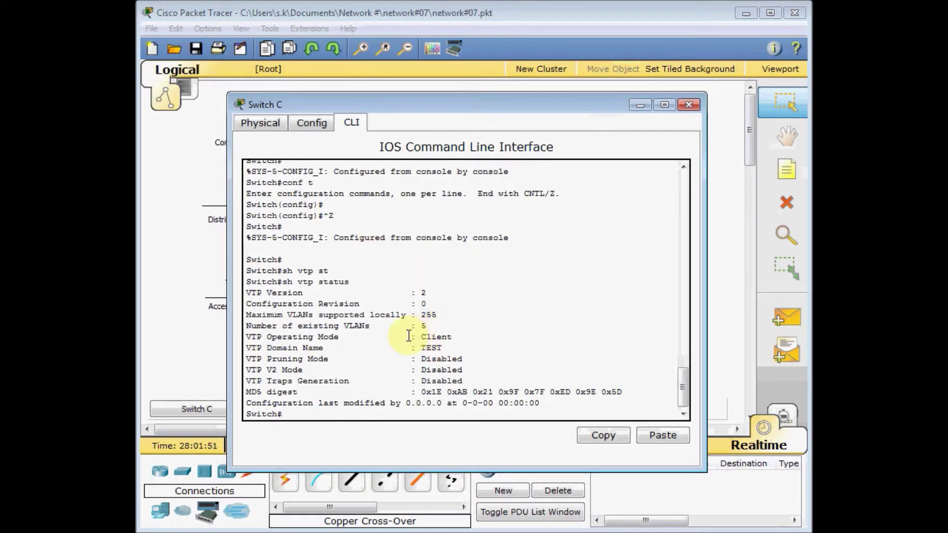
pyautogui.click(692, 105)
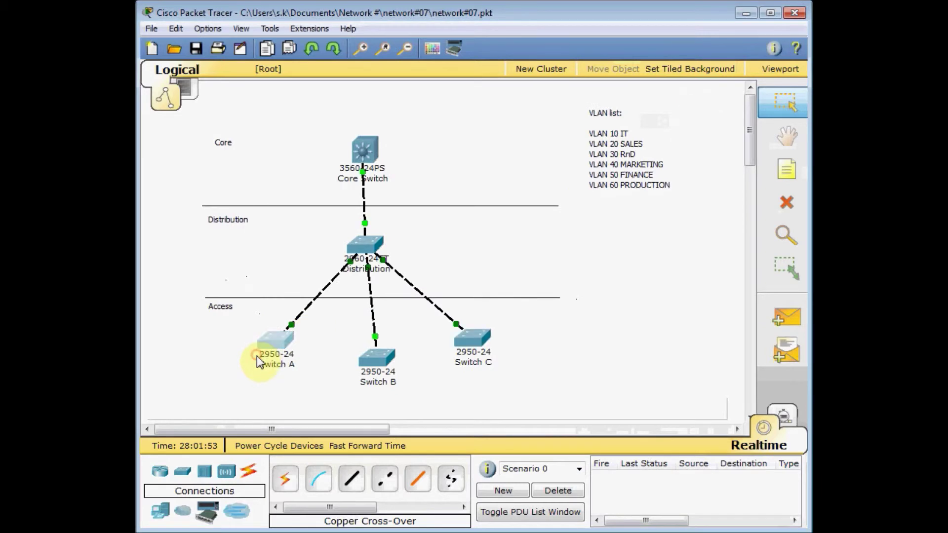
# Display the VTP status on Switch A to check its operating mode and domain name, and close its window
pyautogui.click(257, 357)
pyautogui.press('Return')
pyautogui.press('Return')
pyautogui.write('sh vtp status')
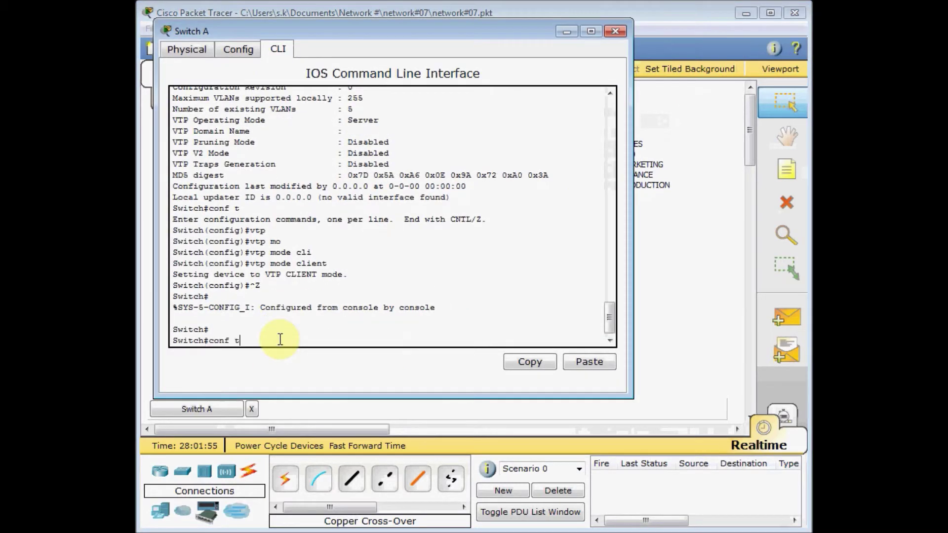
pyautogui.press('Return')
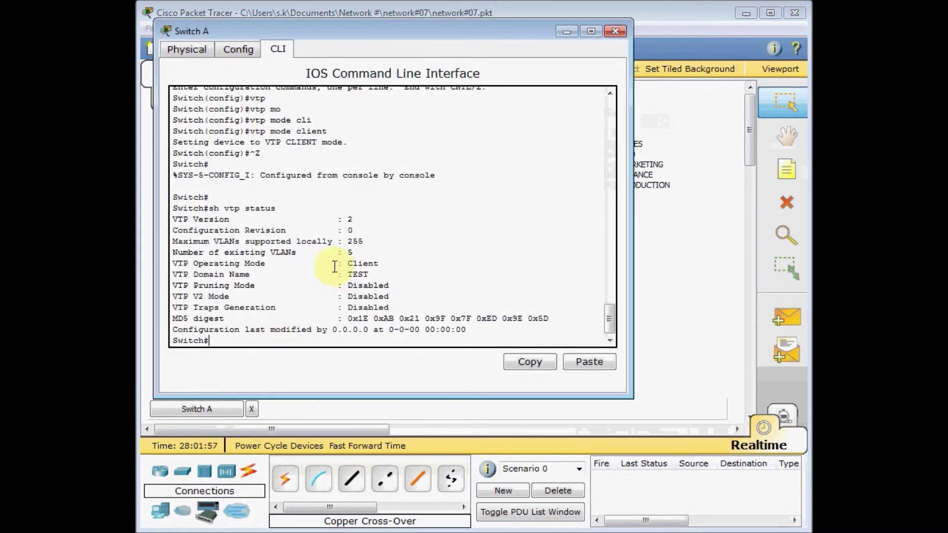
pyautogui.click(621, 31)
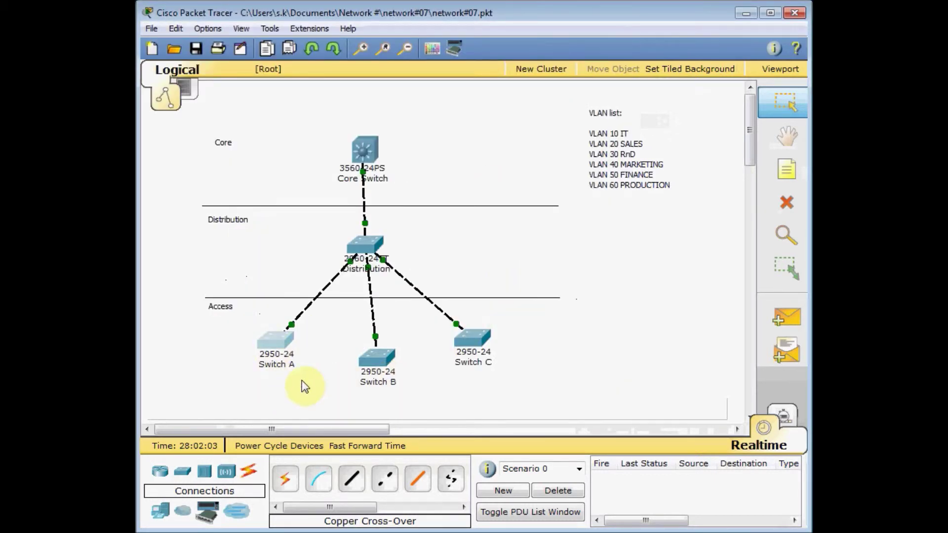
# Display the VLAN table on the Core Switch to see its existing VLANs, and close its window
pyautogui.click(364, 150)
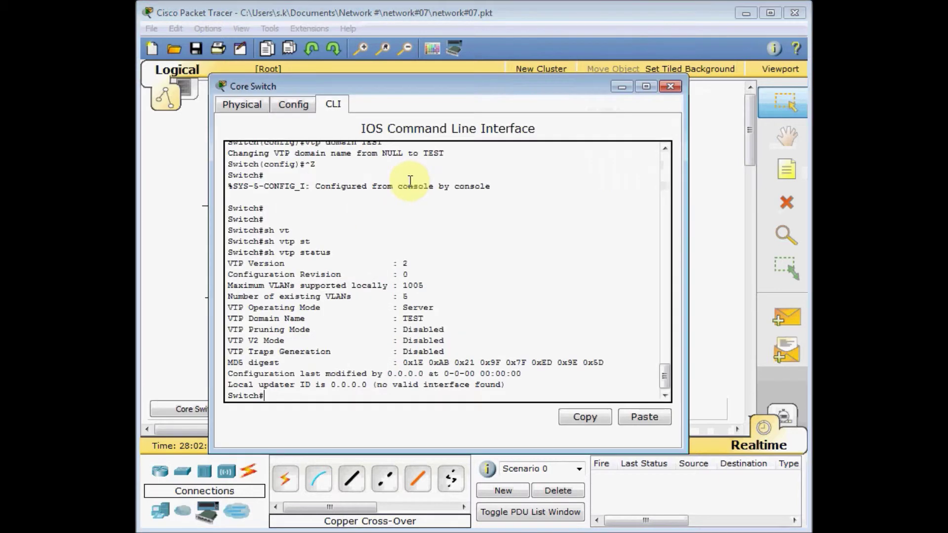
pyautogui.press('Return')
pyautogui.press('Return')
pyautogui.write('sh vlan')
pyautogui.press('Return')
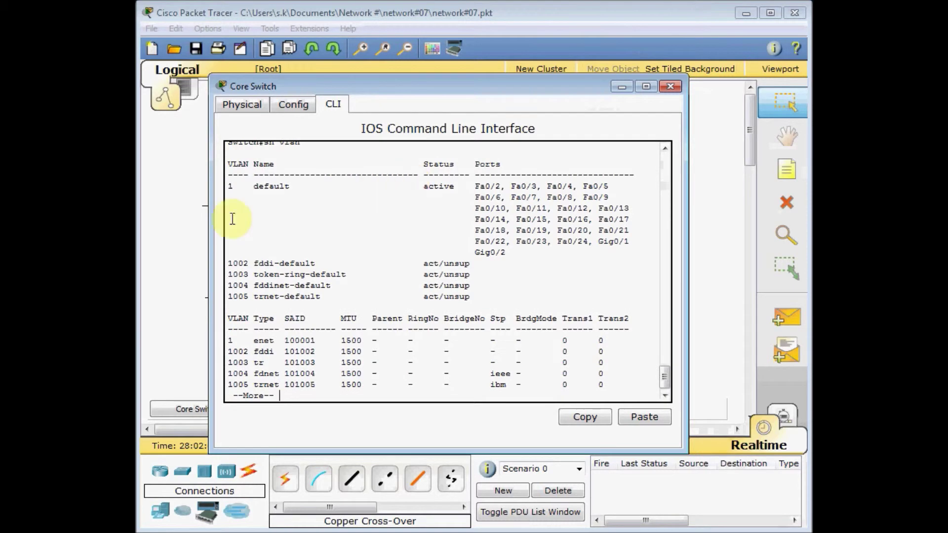
pyautogui.click(670, 87)
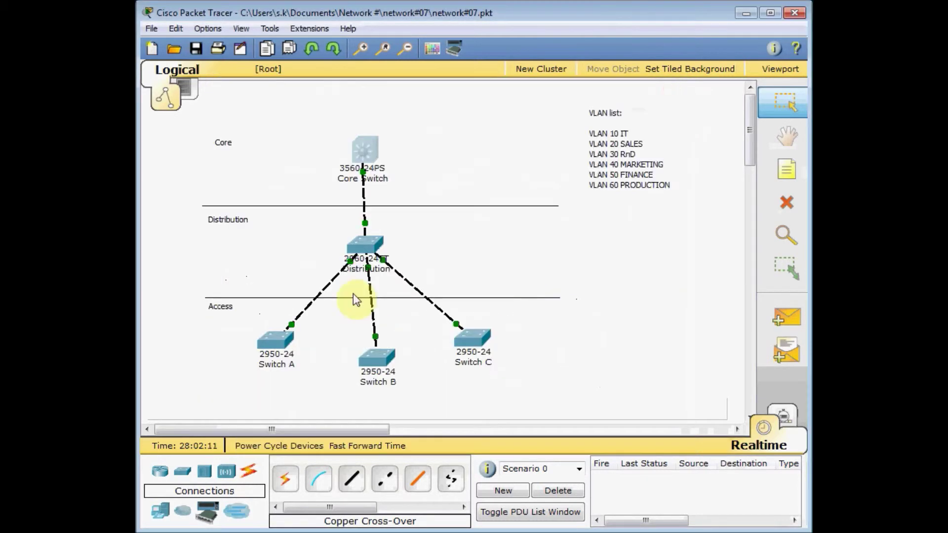
# Display the VLAN table on the Distribution switch, exit the paged listing, and close its window
pyautogui.click(366, 248)
pyautogui.press('Return')
pyautogui.press('Return')
pyautogui.write('sh vlan')
pyautogui.press('Return')
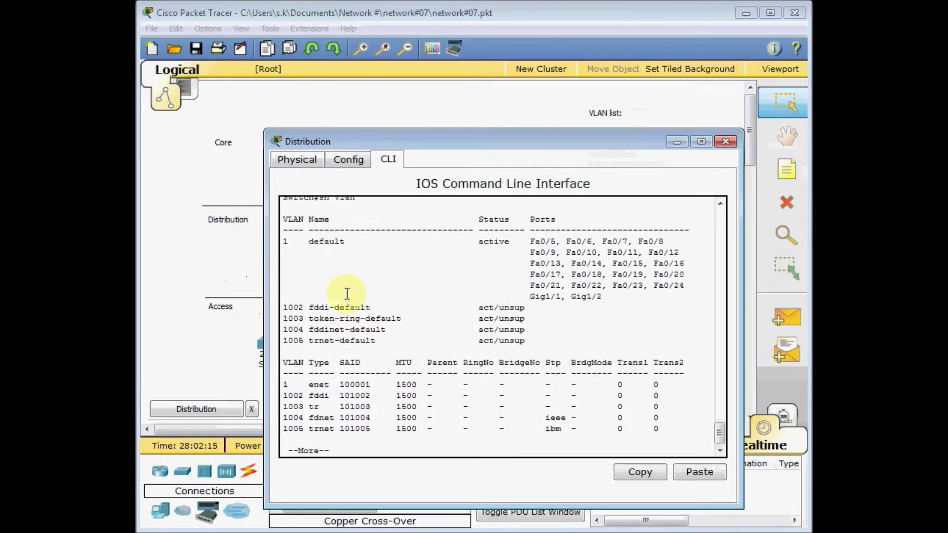
pyautogui.press('q')
pyautogui.click(724, 142)
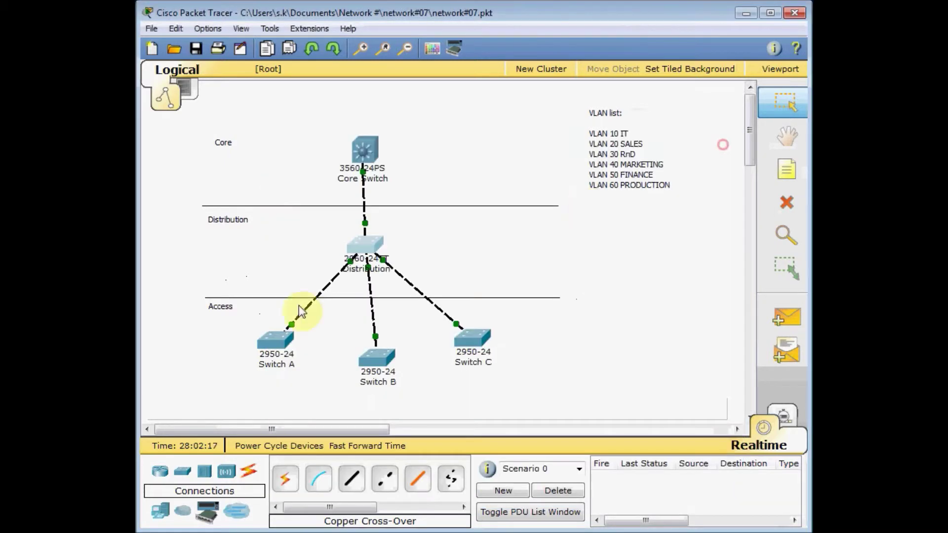
# Display the VLAN table on Switch A to see its existing VLANs, and close its window
pyautogui.click(271, 348)
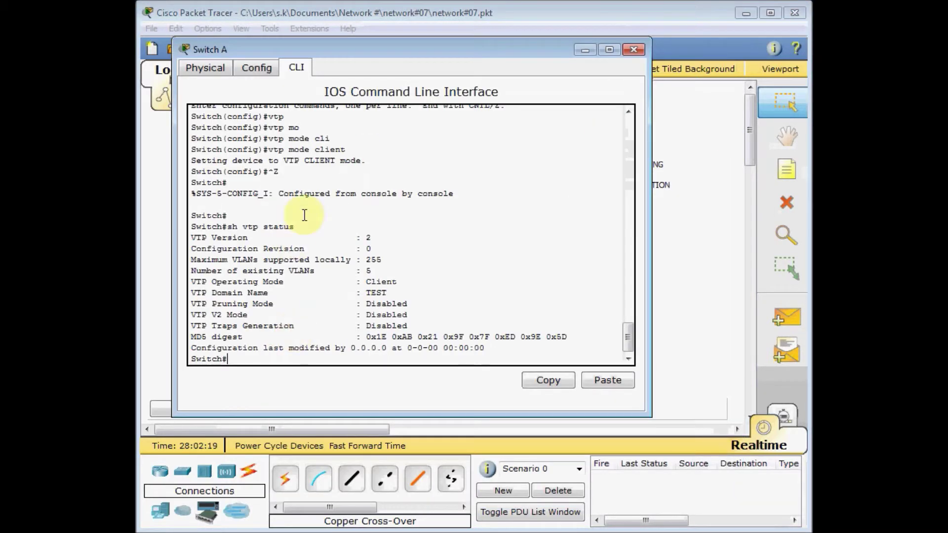
pyautogui.press('Return')
pyautogui.press('Return')
pyautogui.write('sh vlan')
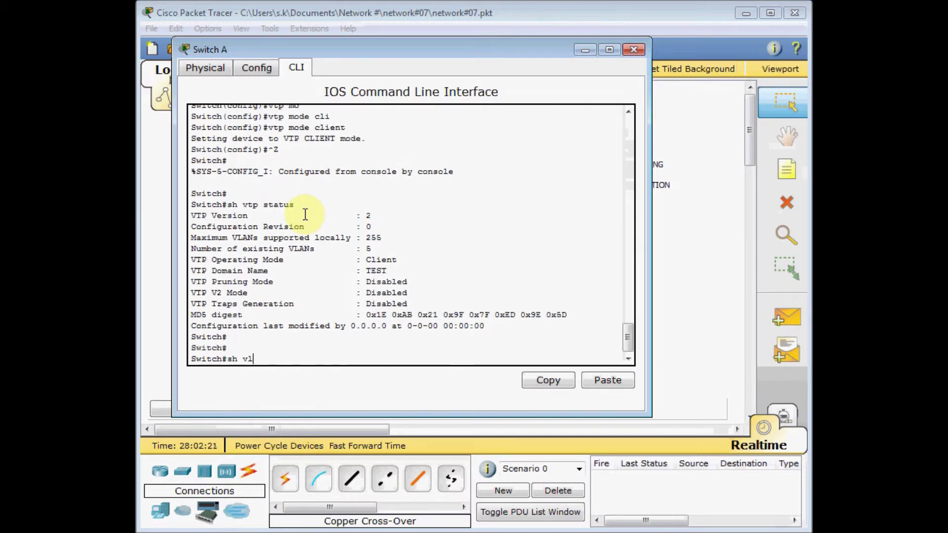
pyautogui.press('Return')
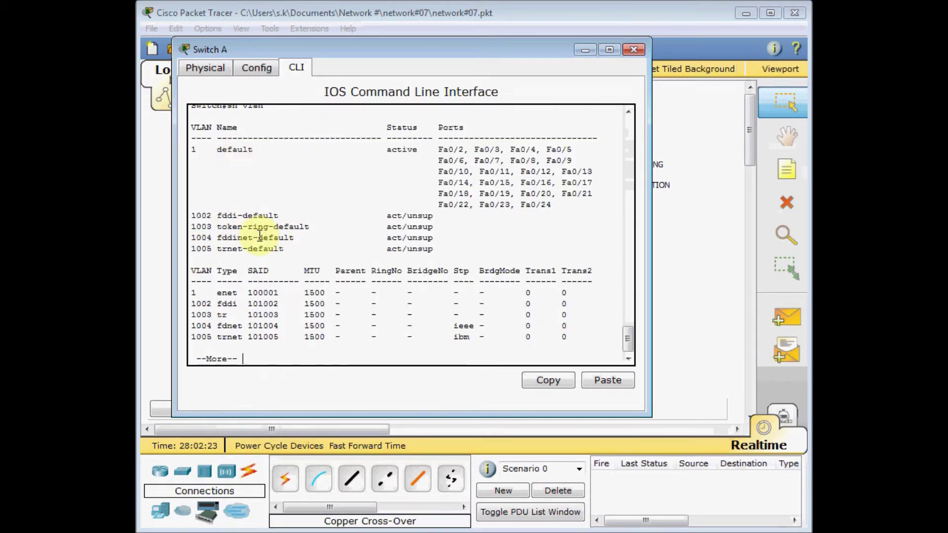
pyautogui.click(635, 50)
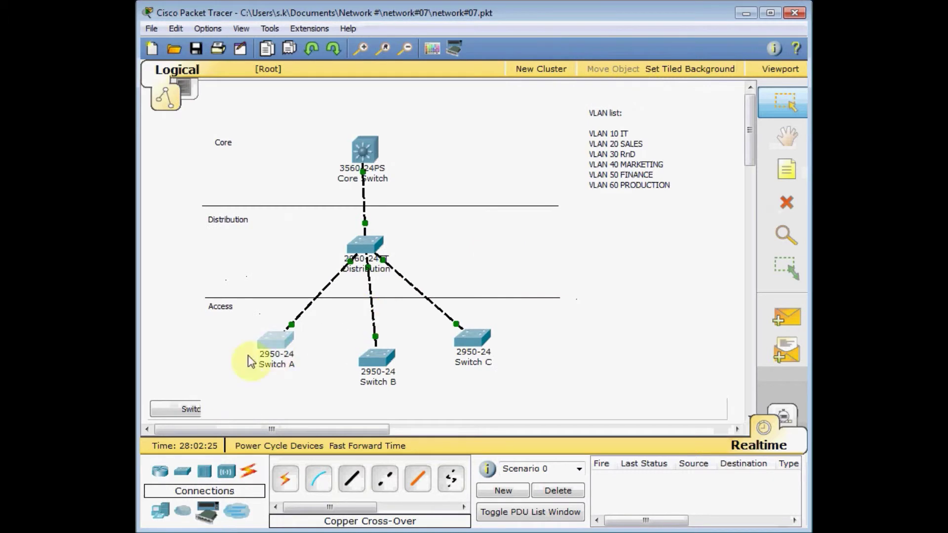
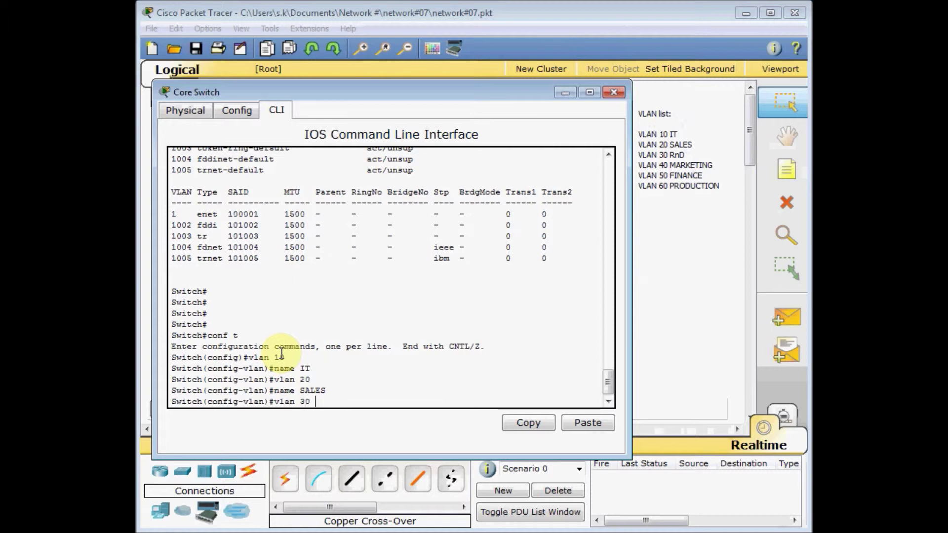
# Create VLAN 30 on the Core Switch and name it RnD, entering the VLAN and its name as separate commands
pyautogui.write('name RnD')
pyautogui.press('Return')
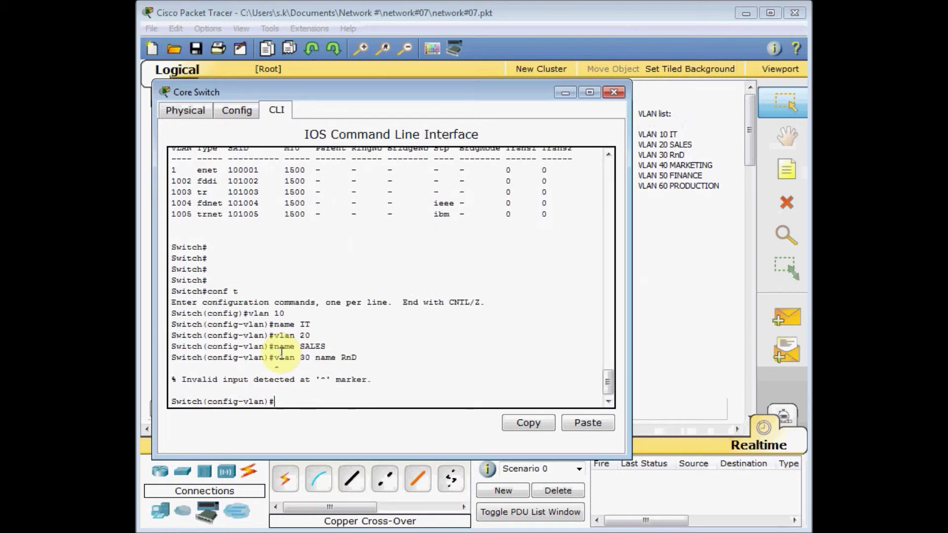
pyautogui.press('Up')
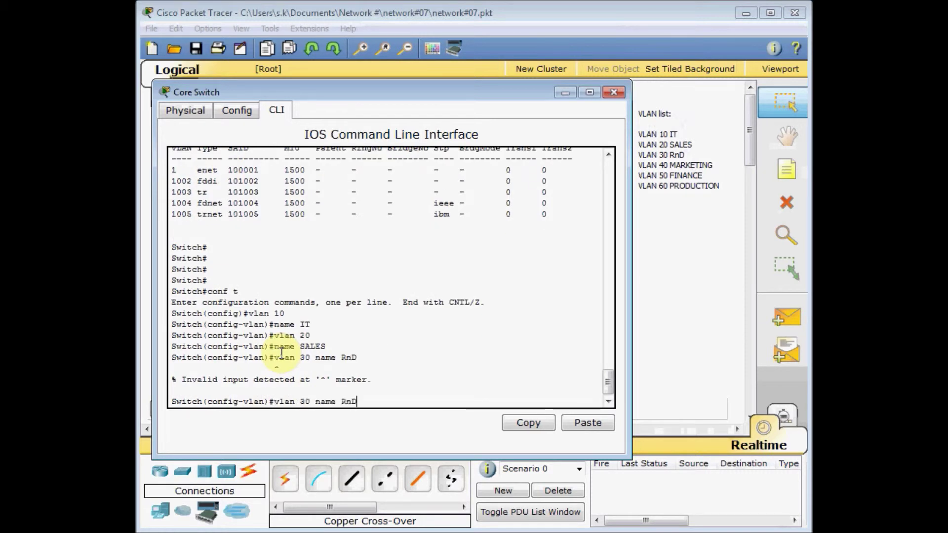
pyautogui.press('BackSpace')
pyautogui.press('BackSpace')
pyautogui.press('BackSpace')
pyautogui.press('BackSpace')
pyautogui.press('BackSpace')
pyautogui.press('BackSpace')
pyautogui.press('BackSpace')
pyautogui.press('BackSpace')
pyautogui.press('BackSpace')
pyautogui.press('Return')
pyautogui.write('name ')
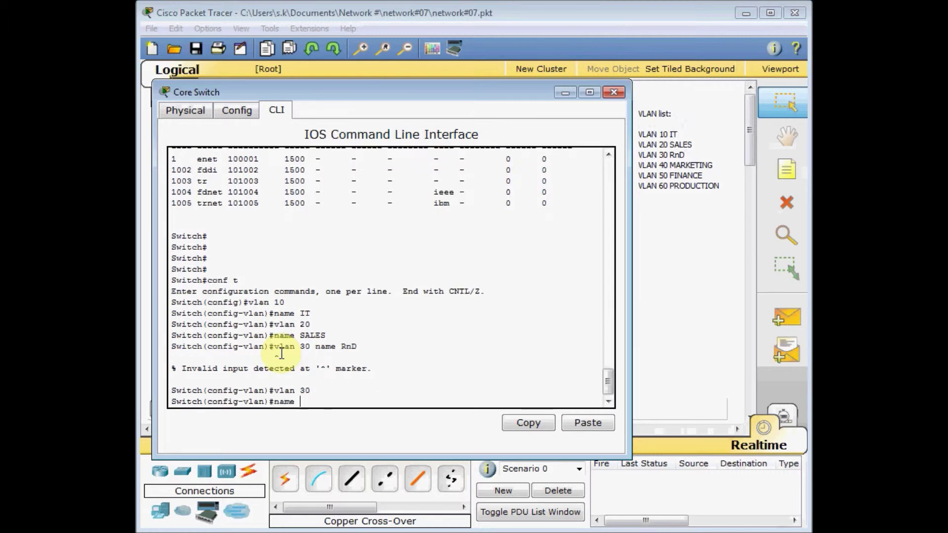
pyautogui.write('RnD')
pyautogui.press('Return')
# Create VLAN 40 on the Core Switch and name it MARKETING
pyautogui.write('vlan 40')
pyautogui.press('Return')
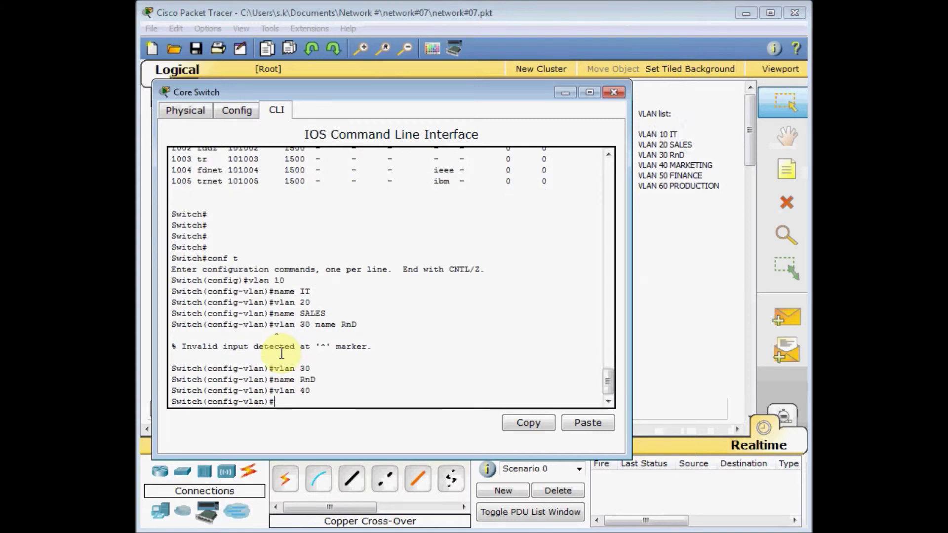
pyautogui.write('name MARKETING')
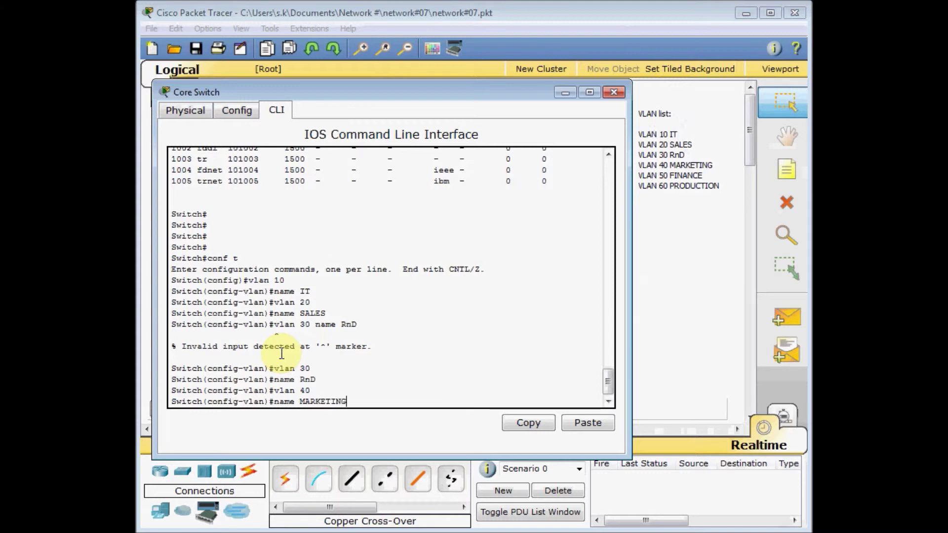
pyautogui.press('Return')
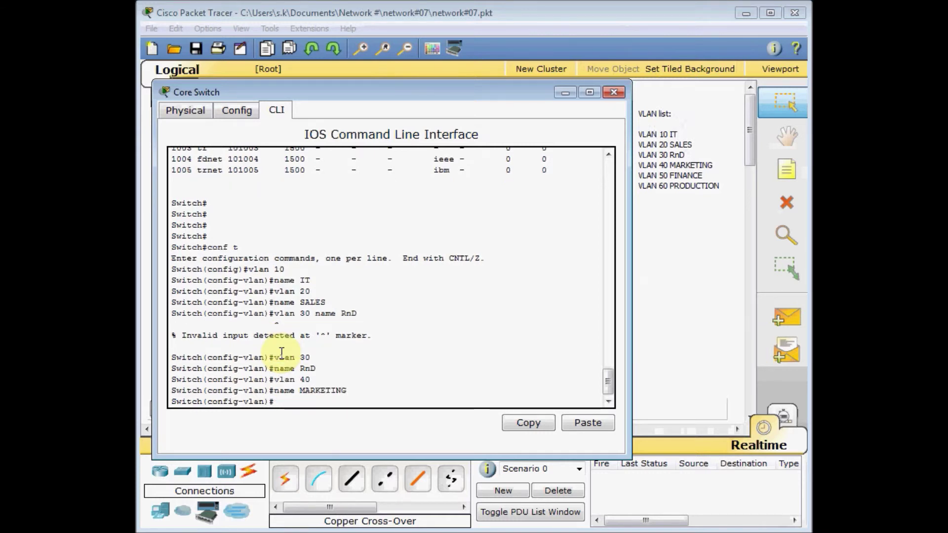
# Create VLAN 50 on the Core Switch and name it FINANCE
pyautogui.write('vlan 50')
pyautogui.press('Return')
pyautogui.write('nam')
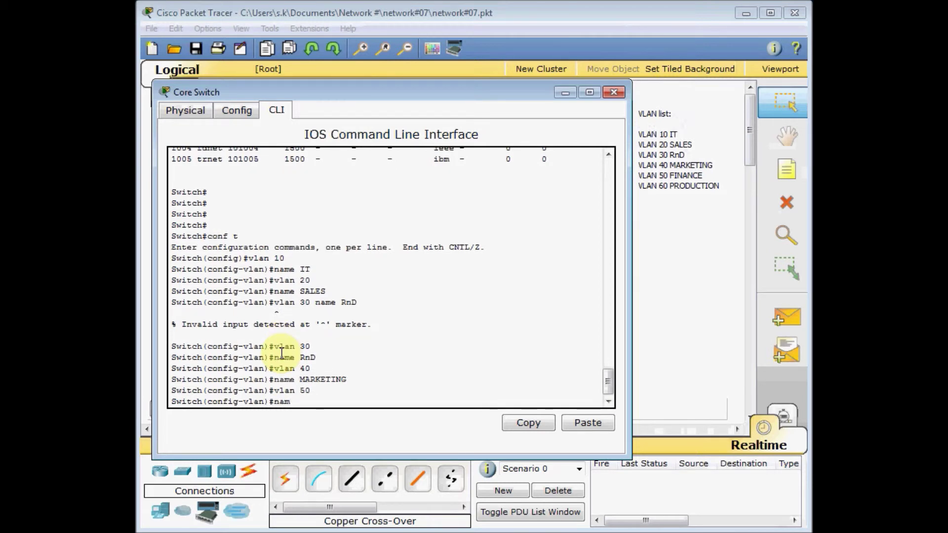
pyautogui.write('e FINANCE')
pyautogui.press('Return')
# Create VLAN 60 on the Core Switch, name it PRODUCTION, and return to privileged EXEC mode
pyautogui.write('vlanm')
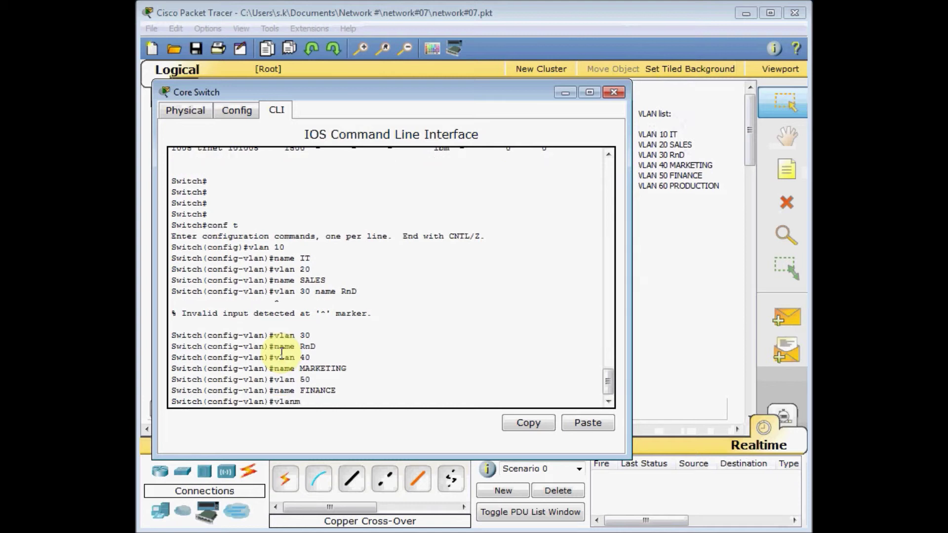
pyautogui.press('BackSpace')
pyautogui.write('60')
pyautogui.press('Return')
pyautogui.write('name PRO')
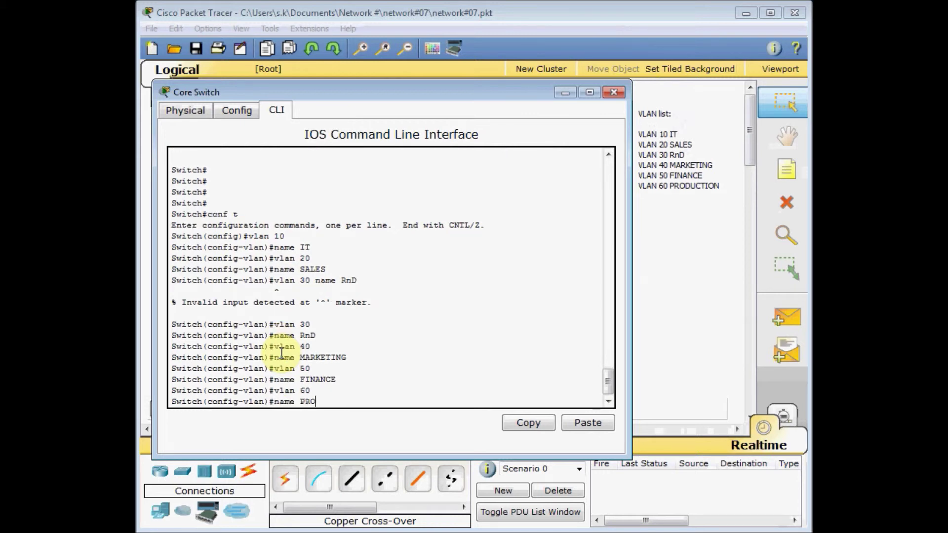
pyautogui.write('DUCTION')
pyautogui.press('Return')
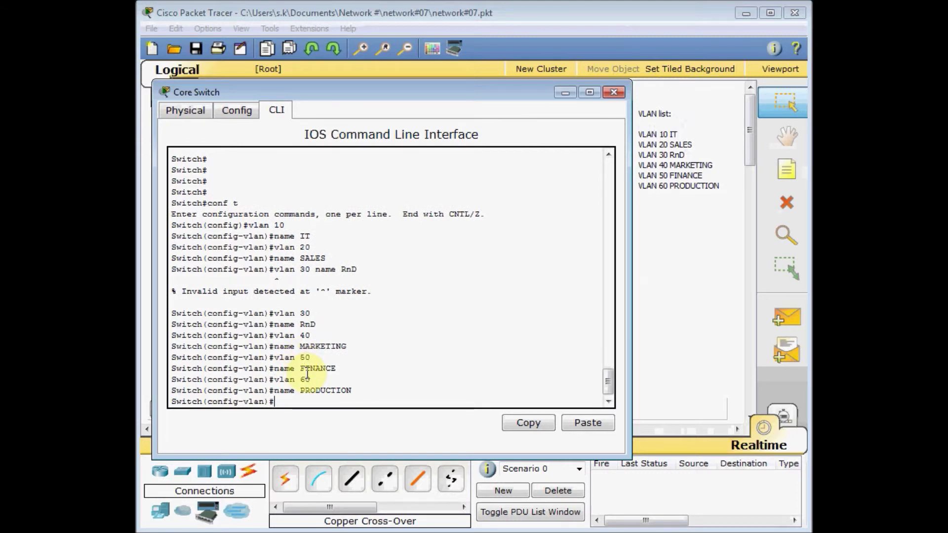
pyautogui.press('Return')
pyautogui.press('Return')
pyautogui.hotkey('ctrl', 'z')
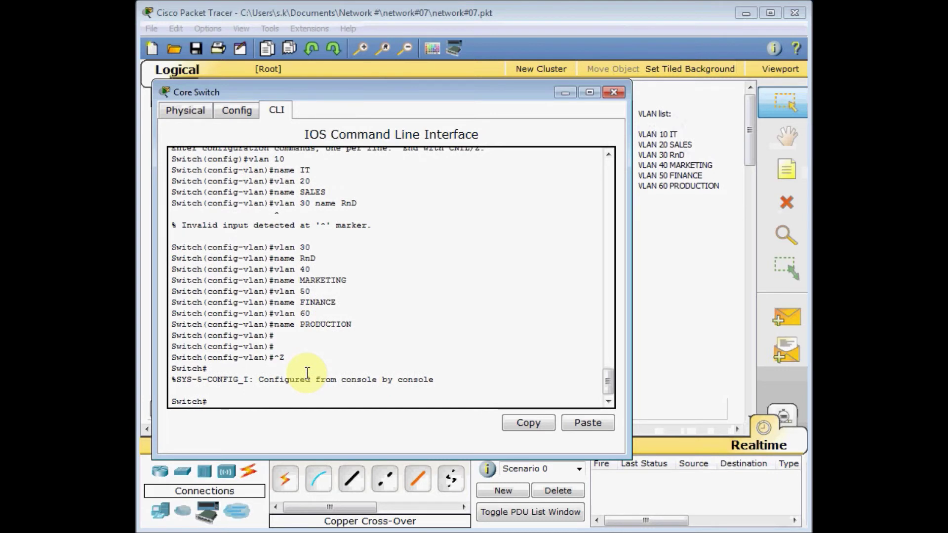
# Display the Core Switch's VLAN table, highlight the entries for VLANs 10 to 60, and close its window
pyautogui.write('sh vlan')
pyautogui.press('Return')
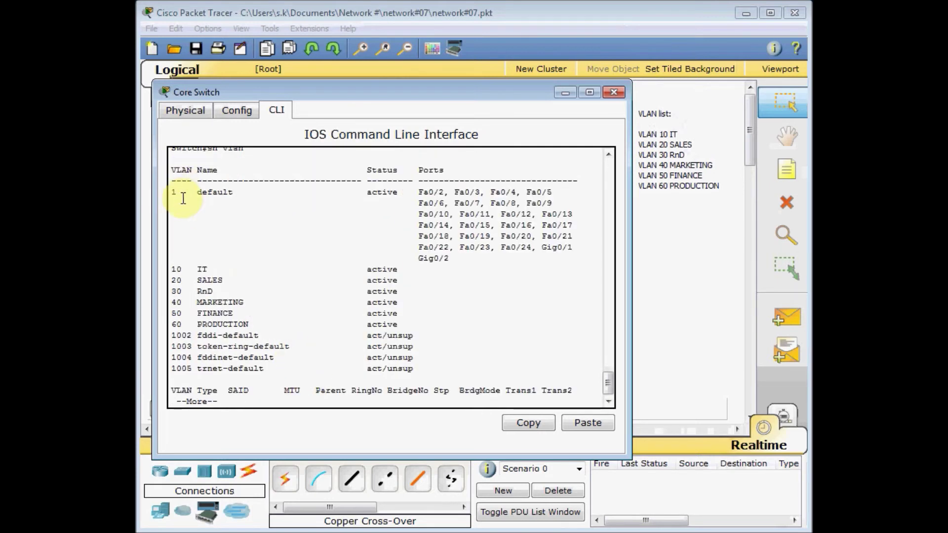
pyautogui.moveTo(173, 270); pyautogui.dragTo(431, 324)
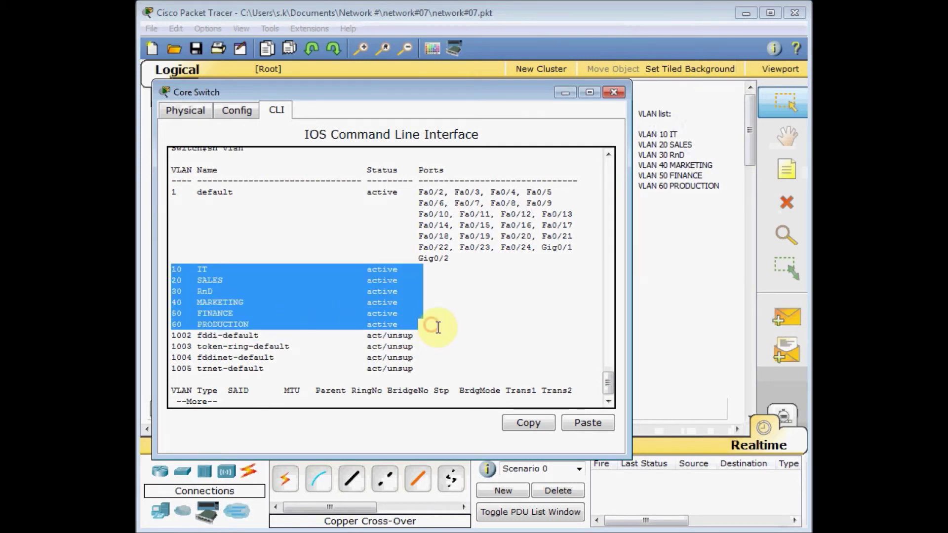
pyautogui.click(613, 95)
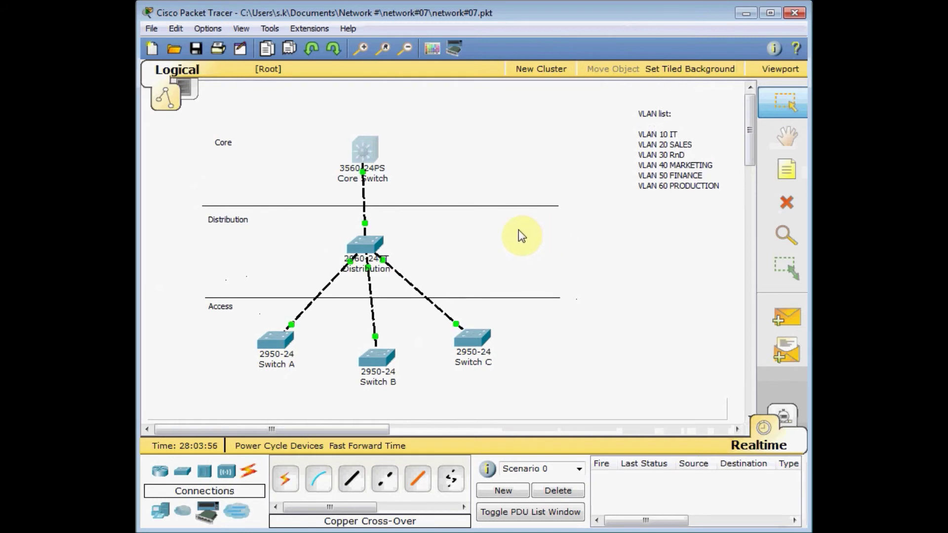
# Display the Distribution switch's VLAN table, highlight the entries for VLANs 10 to 60, and close its window
pyautogui.click(372, 242)
pyautogui.press('Return')
pyautogui.press('Return')
pyautogui.write('sh vlan')
pyautogui.press('Return')
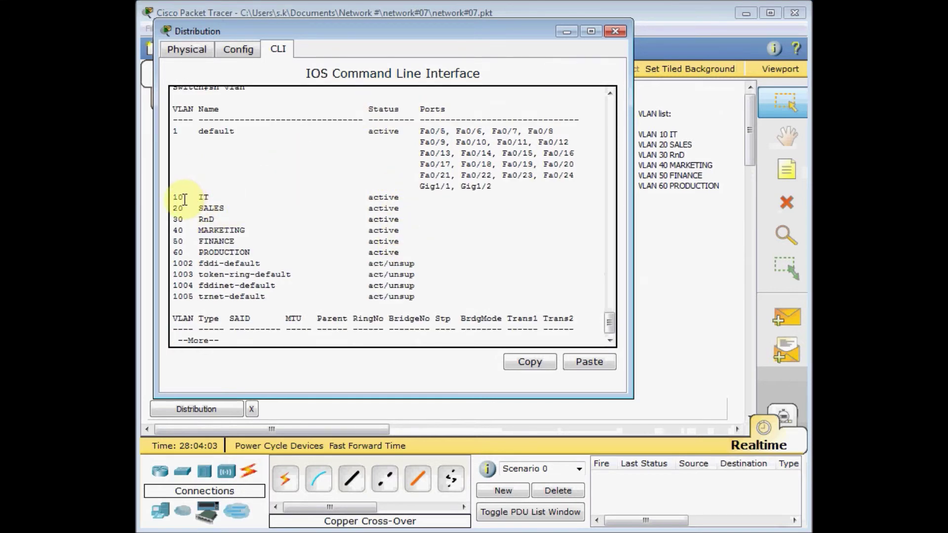
pyautogui.moveTo(173, 195); pyautogui.dragTo(452, 260)
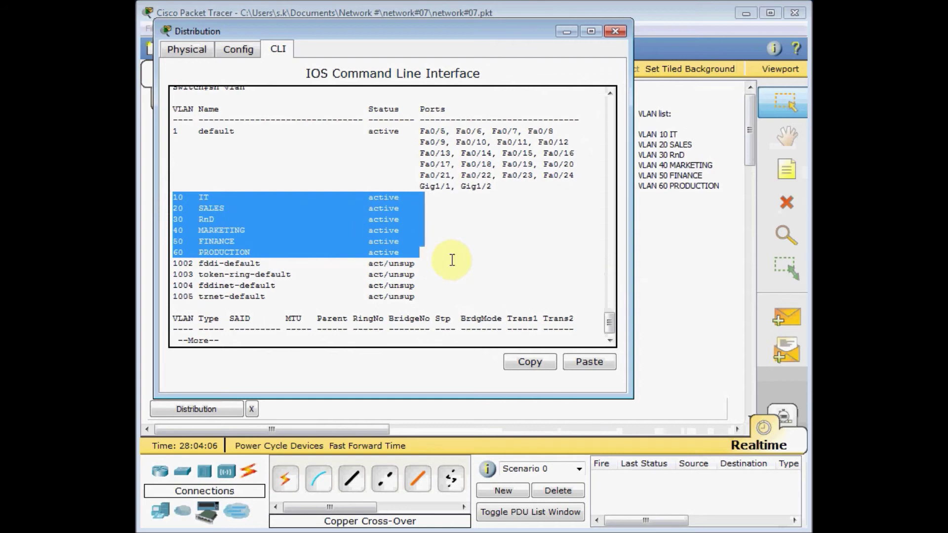
pyautogui.click(615, 32)
# Open Switch B's command line, display its VLAN table with sh vlan, and close its window
pyautogui.click(380, 365)
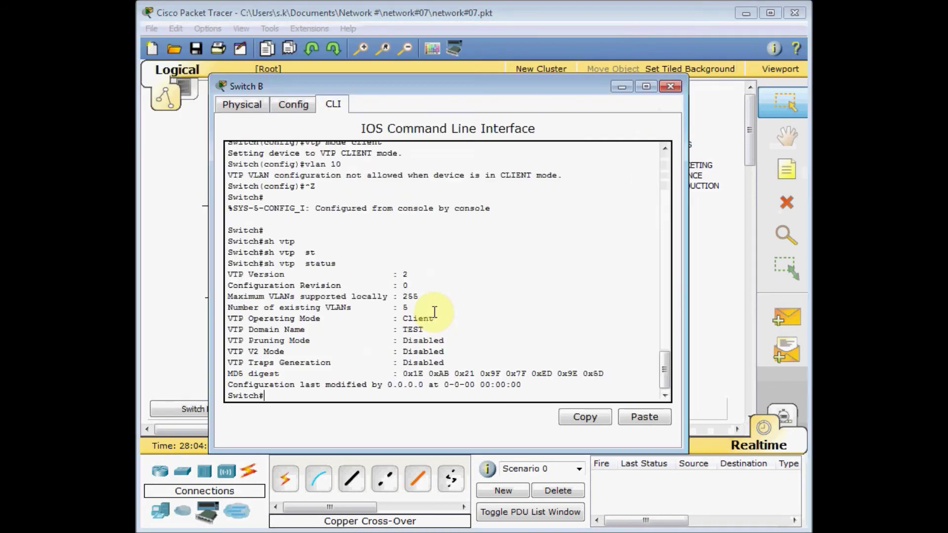
pyautogui.write('sh vlan')
pyautogui.press('Return')
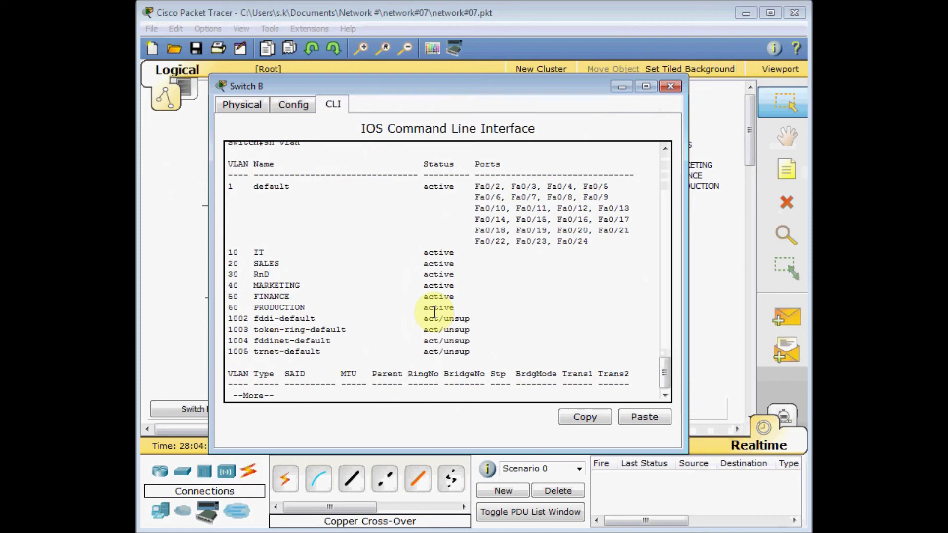
pyautogui.click(669, 86)
# Open Switch C's command line, display its VLAN table with sh vlan, and close its window
pyautogui.click(472, 340)
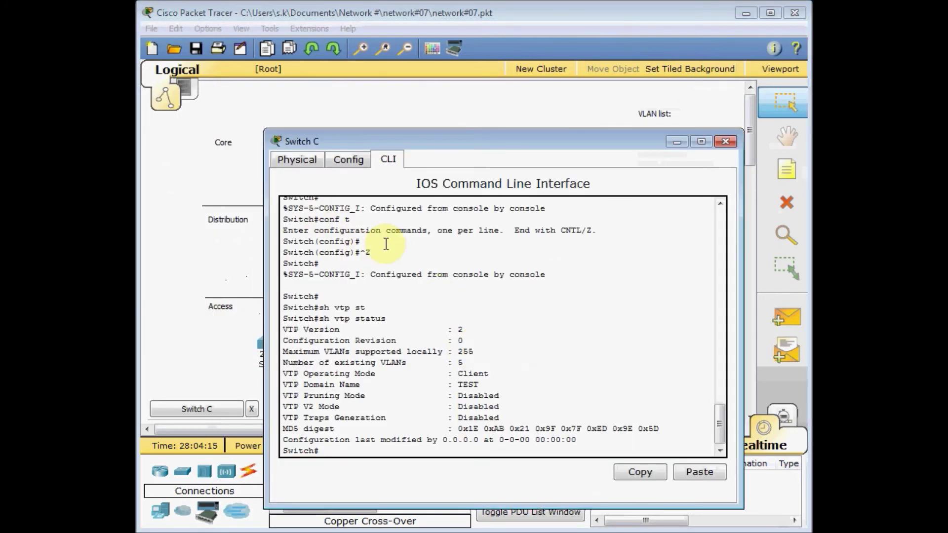
pyautogui.write('sh vlan')
pyautogui.press('Return')
pyautogui.scroll(1, 395, 334)
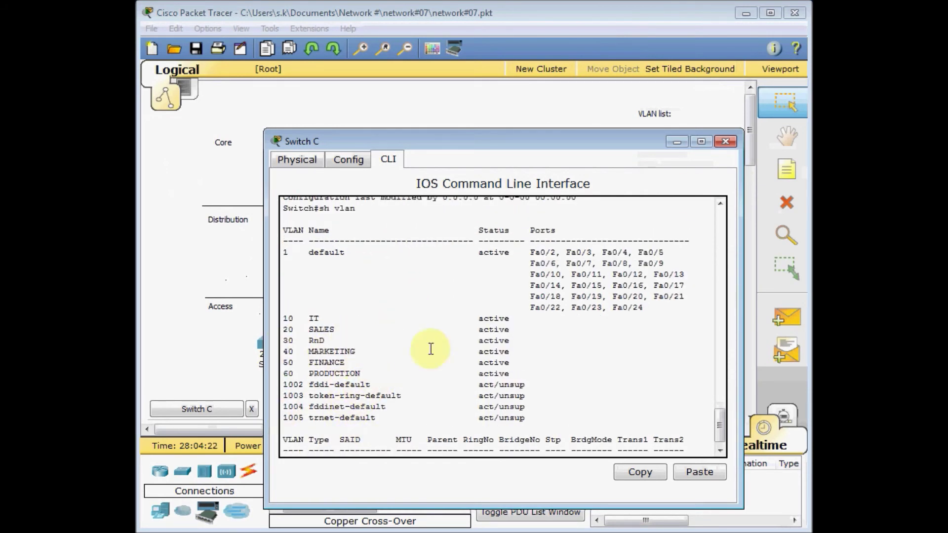
pyautogui.click(725, 141)
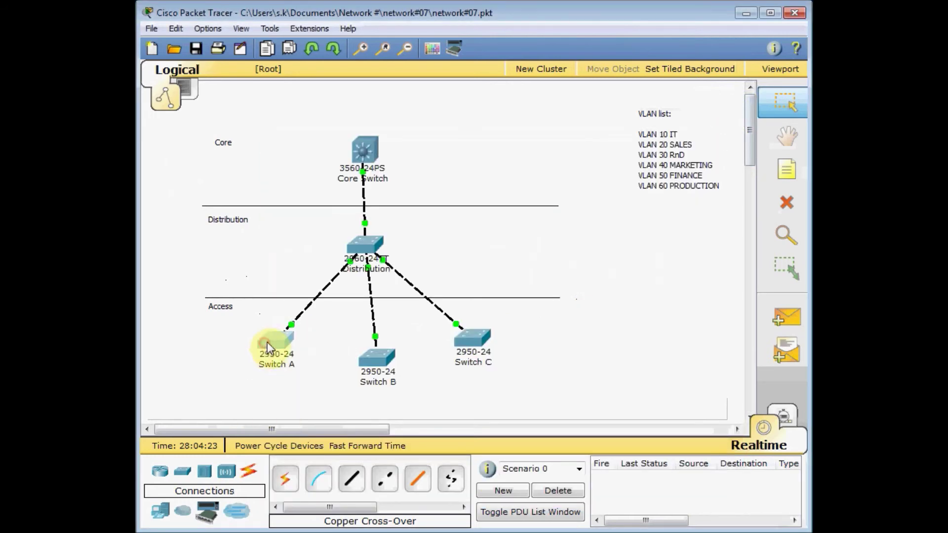
# Open Switch A's command line, display its VLAN table with sh vlan, and quit the paged output back to the prompt
pyautogui.click(267, 342)
pyautogui.press('Return')
pyautogui.press('Return')
pyautogui.press('Return')
pyautogui.write('sh vlan')
pyautogui.press('Return')
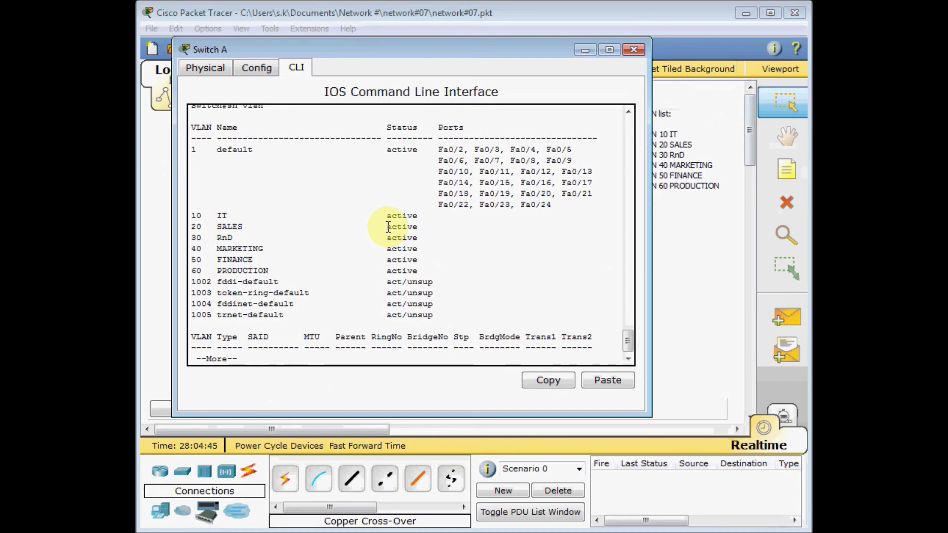
pyautogui.press('q')
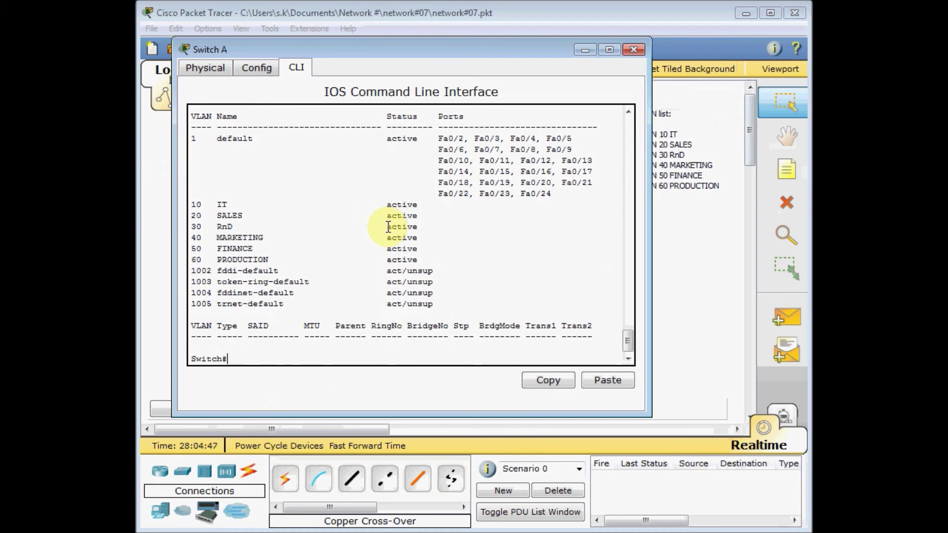
# Display Switch A's VTP status with sh vtp status and highlight the Configuration Revision line
pyautogui.write('s')
pyautogui.write('sh vtp')
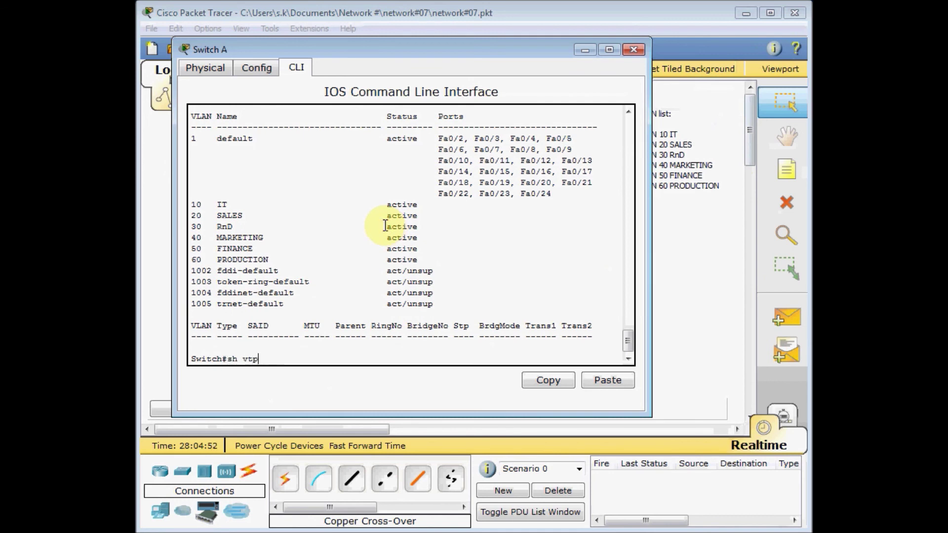
pyautogui.press('Tab')
pyautogui.write('st')
pyautogui.press('Tab')
pyautogui.press('Return')
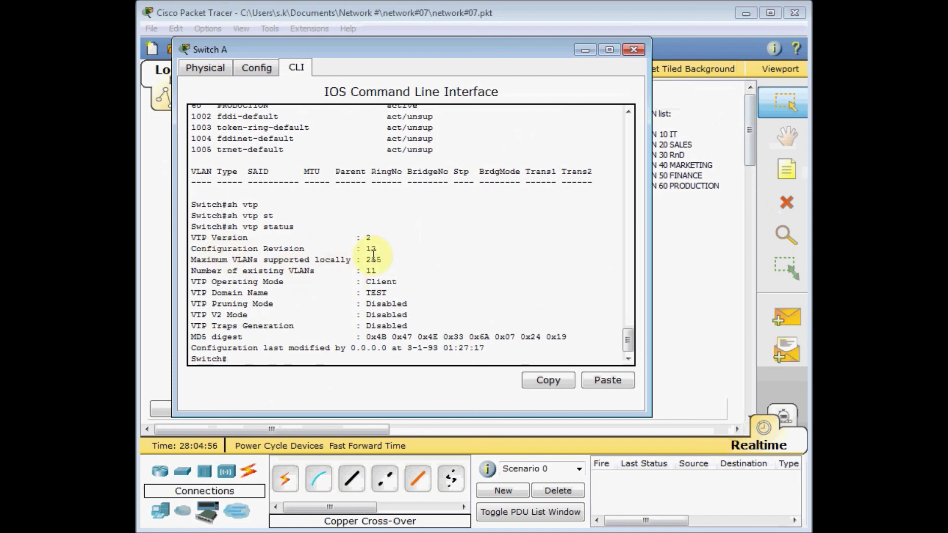
pyautogui.moveTo(377, 248); pyautogui.dragTo(201, 249)
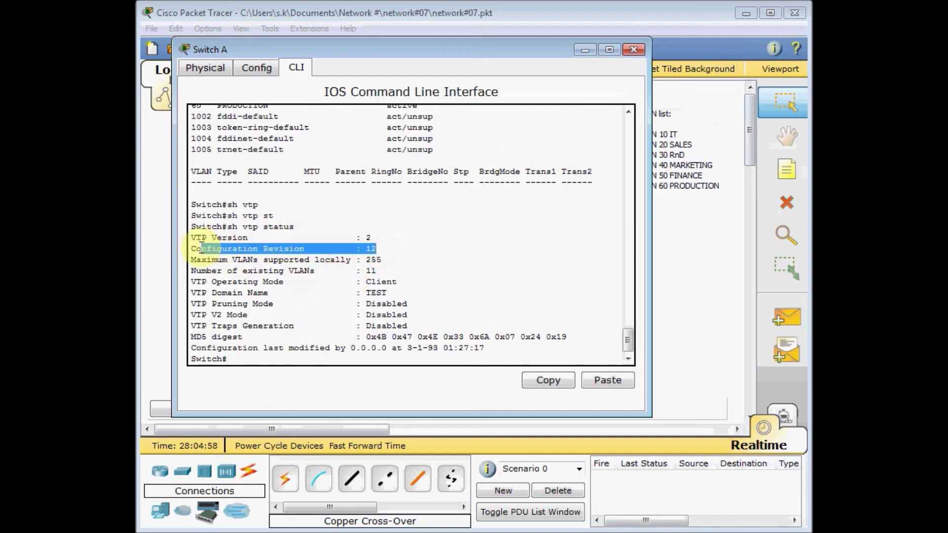
pyautogui.click(385, 252)
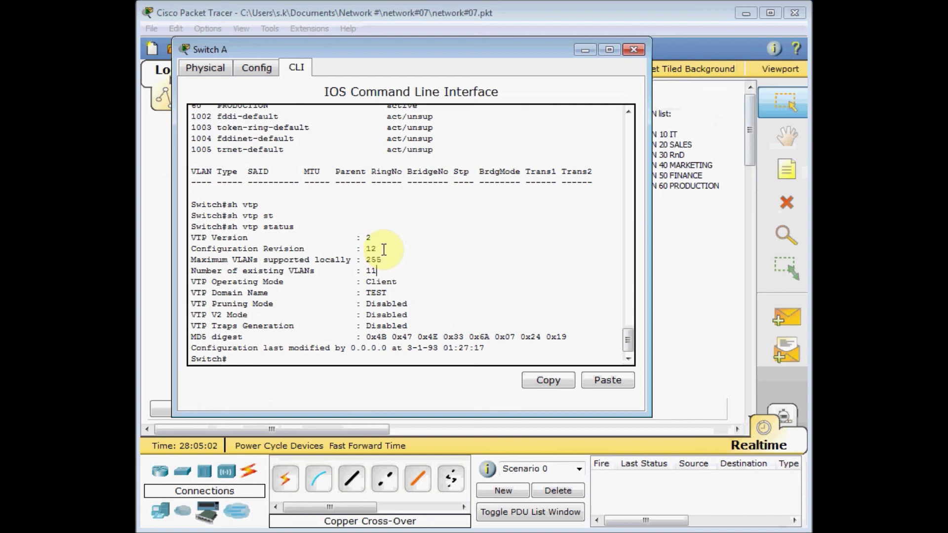
pyautogui.doubleClick(370, 248)
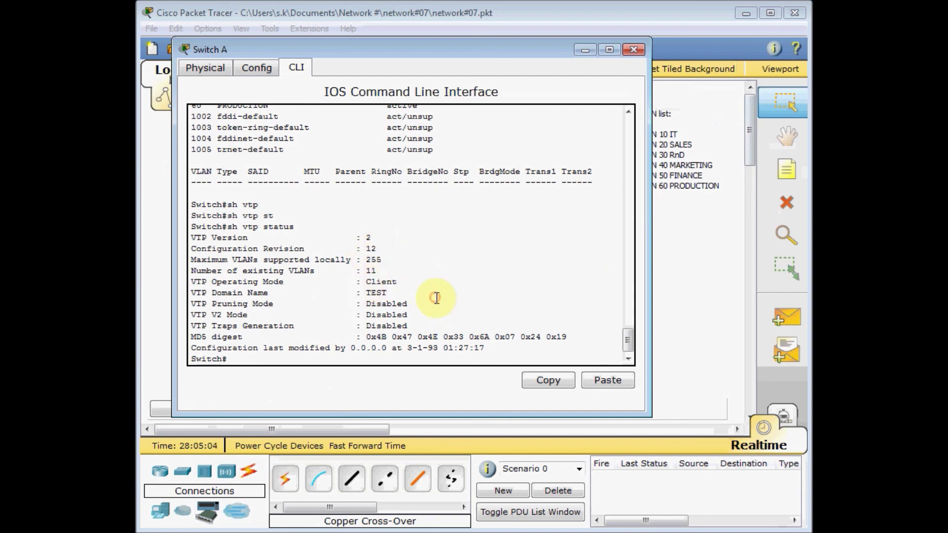
pyautogui.click(424, 319)
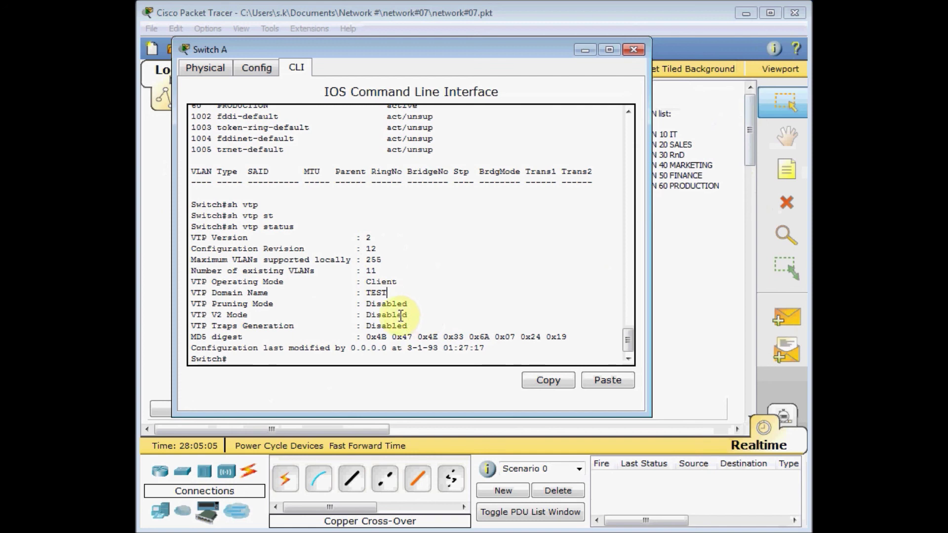